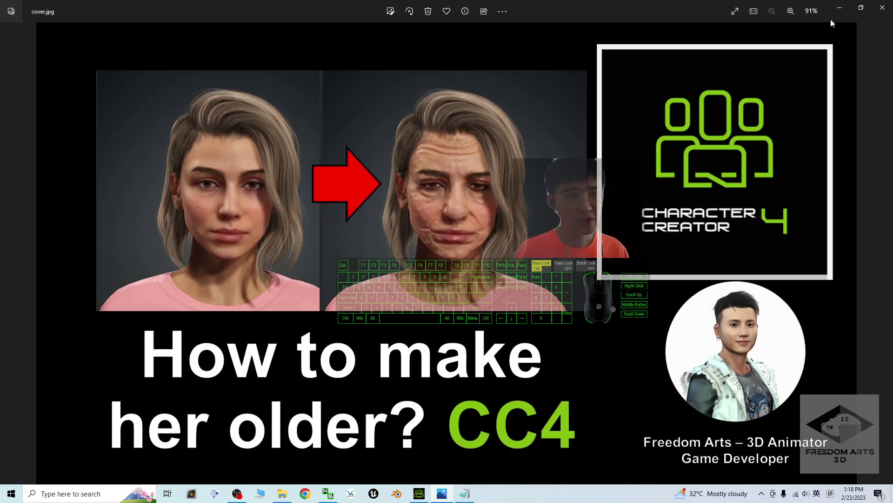
- Minimize the cover image and highlight the CC3/CC4 old female v5 256x256.zip download entry with its link in the notes
left_click(841, 10)
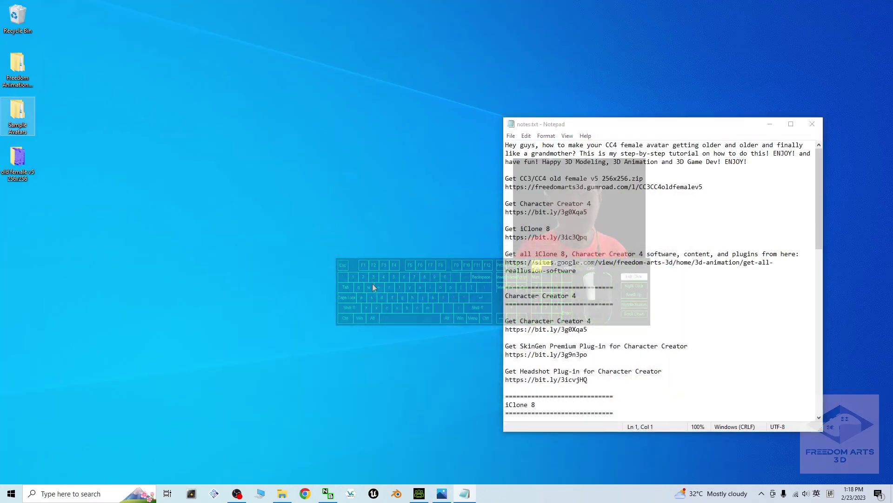
left_click(508, 180)
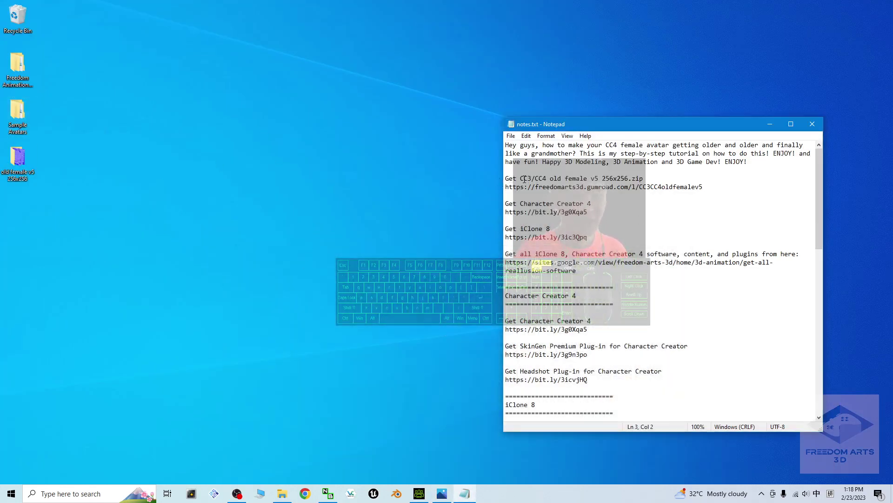
left_click_drag(522, 179, 536, 179)
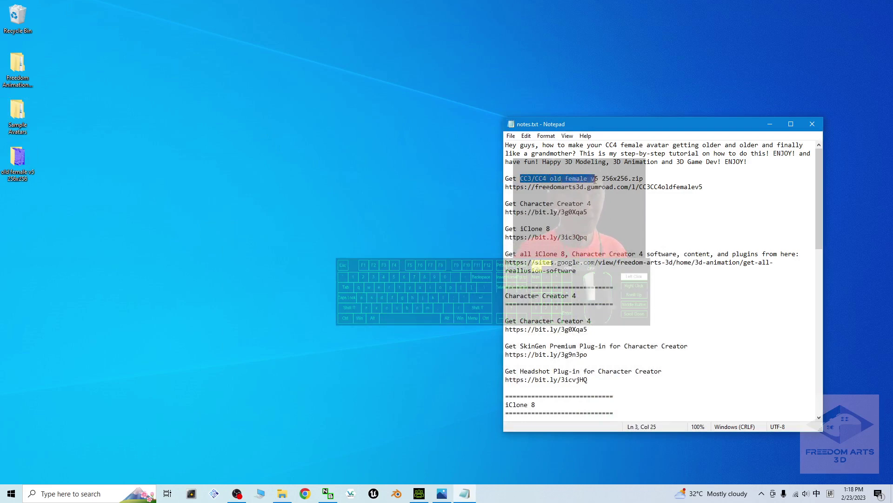
left_click_drag(712, 188, 505, 179)
left_click(431, 377)
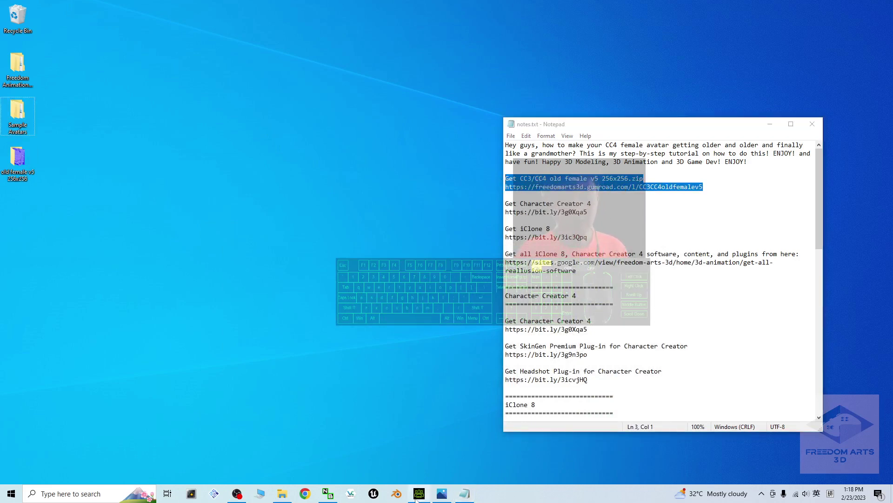
- Open the old female v5 256x256 folder from the desktop and preview the Std_Skin_Head__Normal.png texture
mouse_move(421, 497)
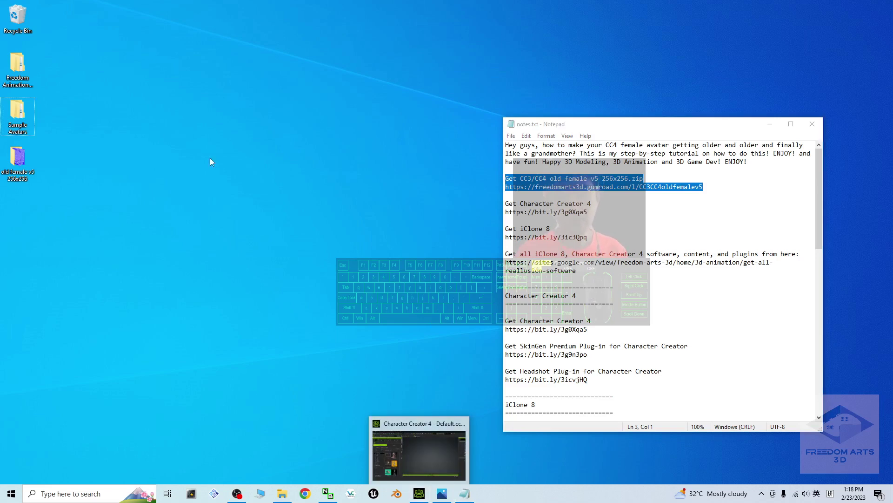
double_click(17, 159)
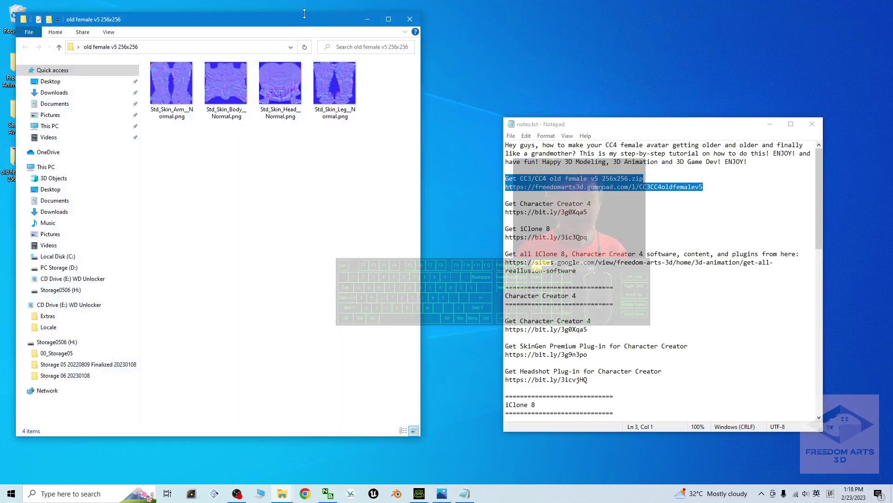
left_click_drag(304, 18, 358, 76)
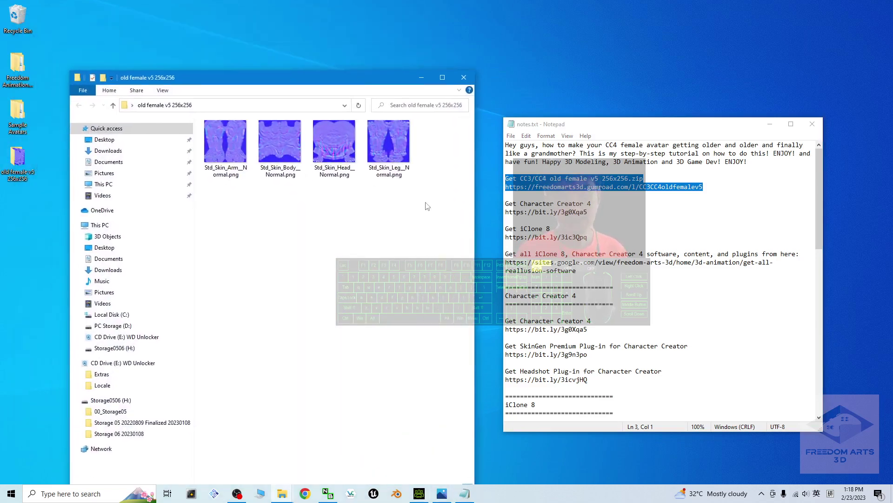
left_click(276, 153)
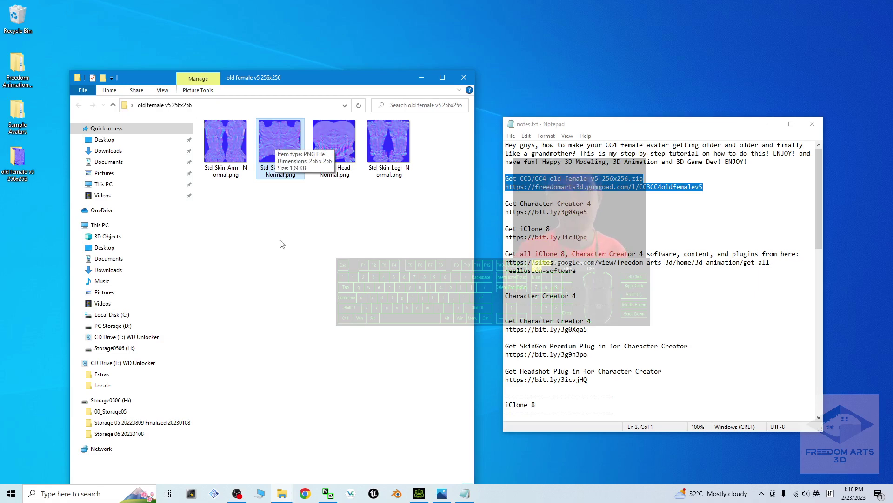
double_click(334, 142)
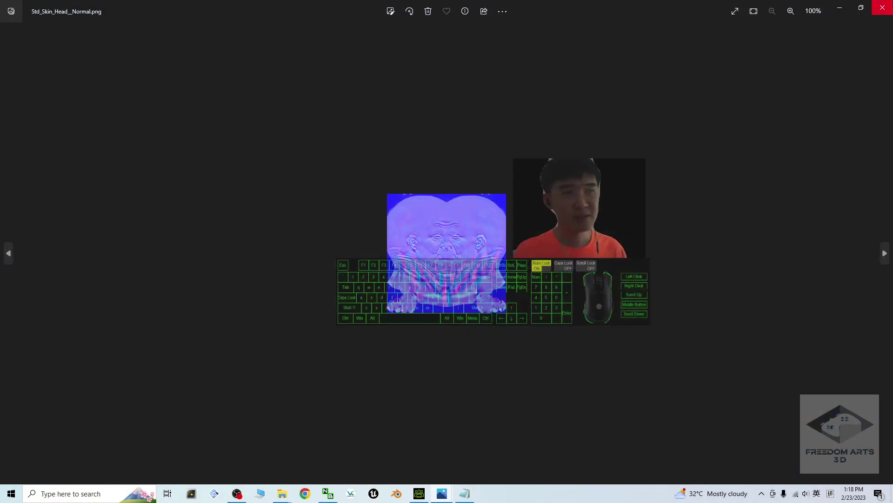
left_click(891, 4)
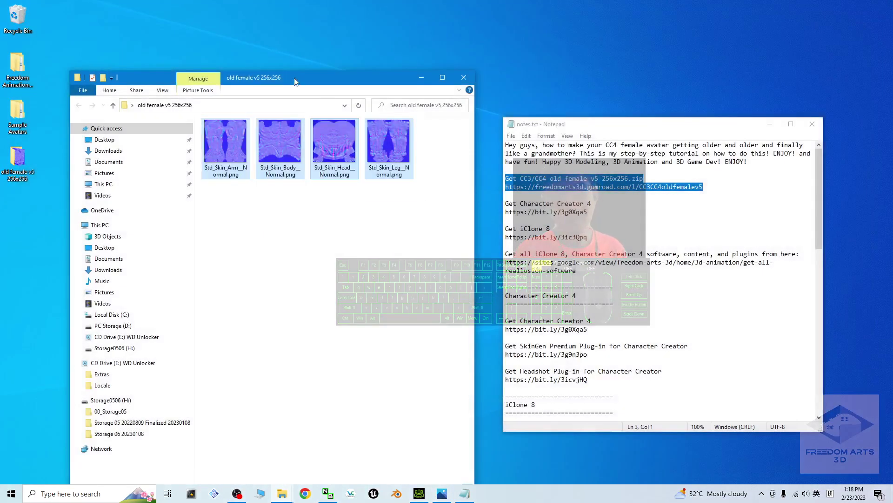
mouse_move(294, 77)
left_mouse_down()
mouse_move(291, 60)
mouse_move(286, 89)
mouse_move(285, 67)
left_mouse_up()
- Switch to Character Creator 4 and load the clothed CC4 Camila 1 character into the scene
left_click(420, 494)
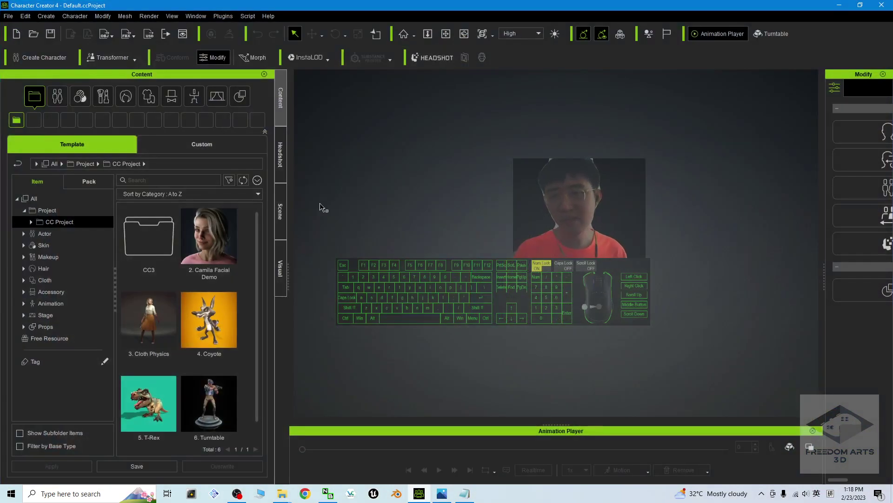
left_click(23, 233)
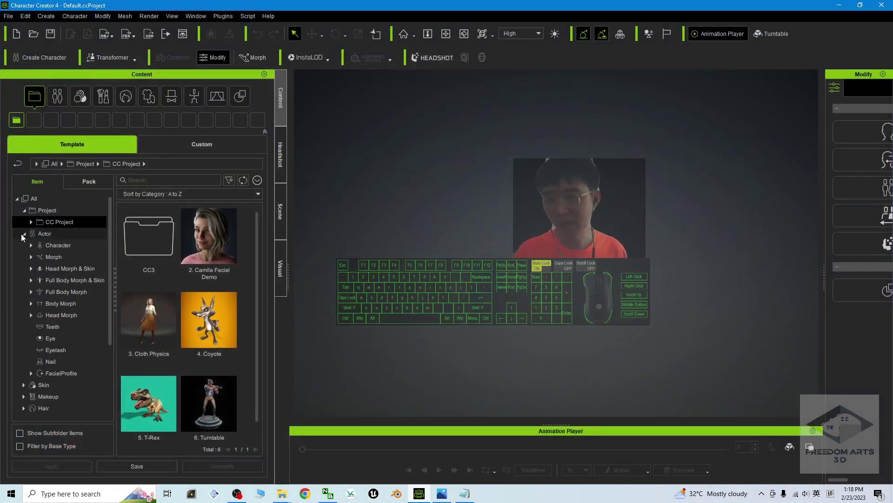
left_click(32, 244)
left_click(59, 269)
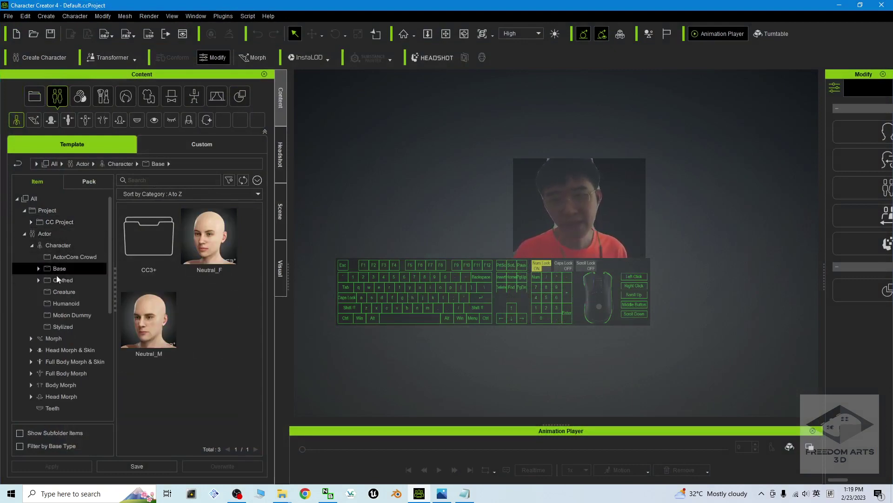
left_click(54, 280)
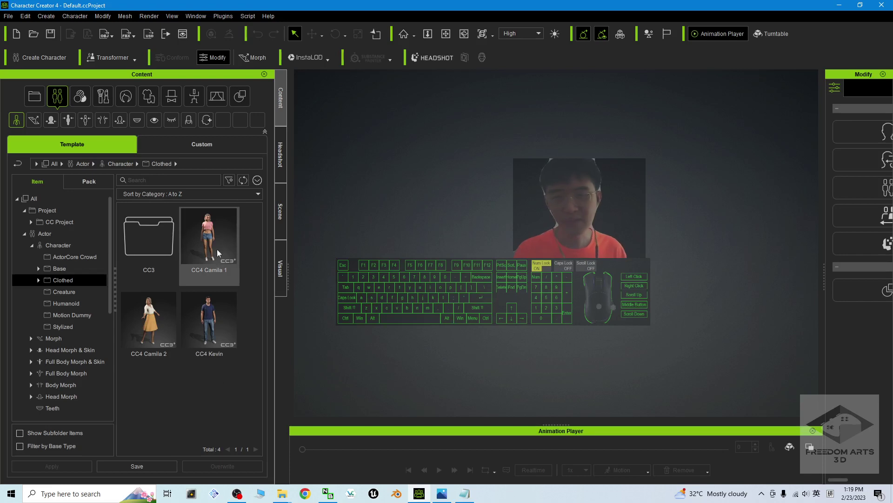
double_click(206, 241)
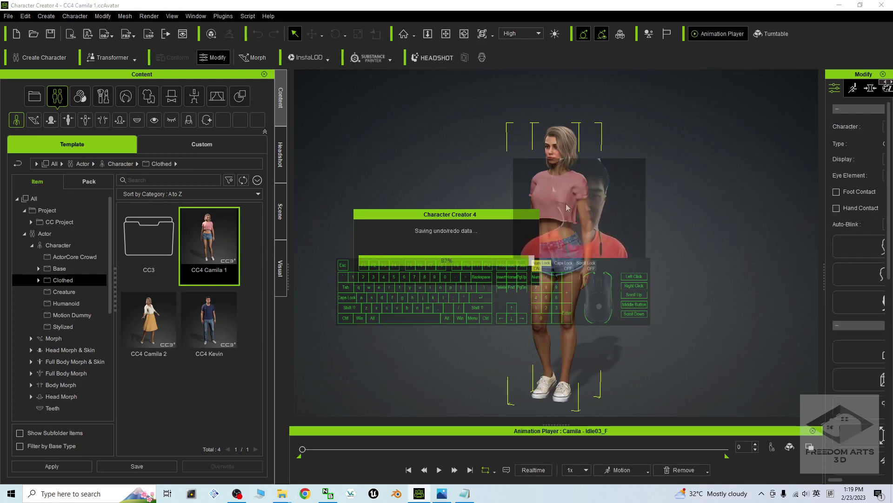
- Widen the Modify panel and filter the Body morph sliders by "old"
scroll(567, 204, "up", 4)
key("x")
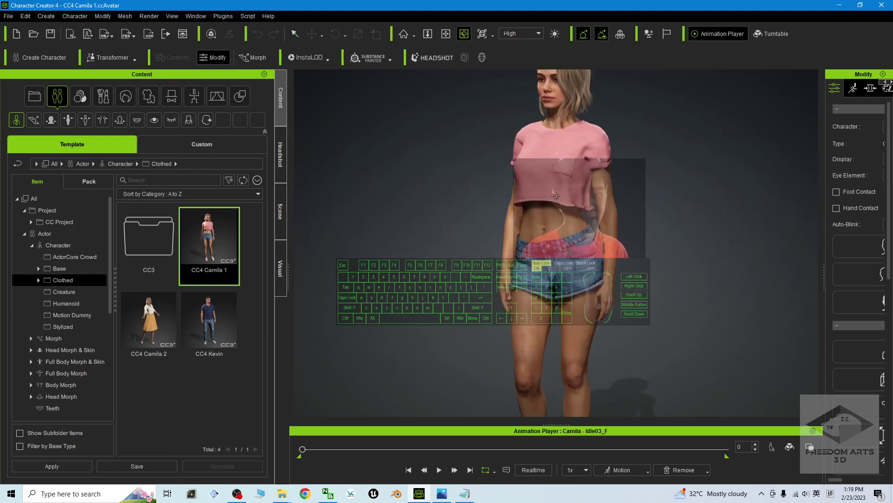
left_click_drag(567, 204, 577, 248)
key("c")
left_click_drag(823, 277, 666, 276)
left_click(713, 88)
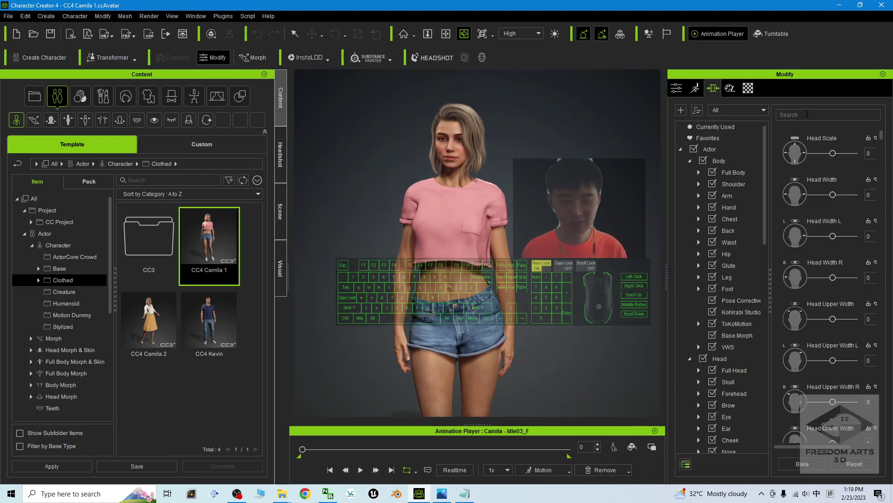
type("old")
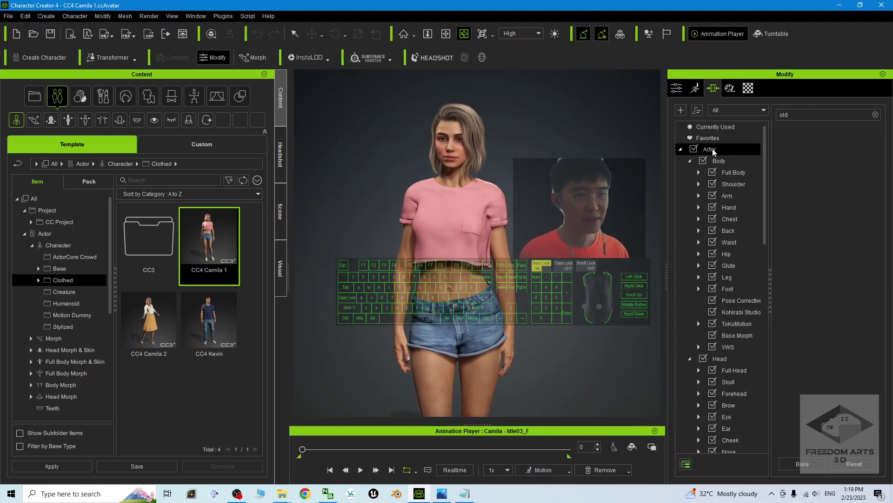
left_click(724, 163)
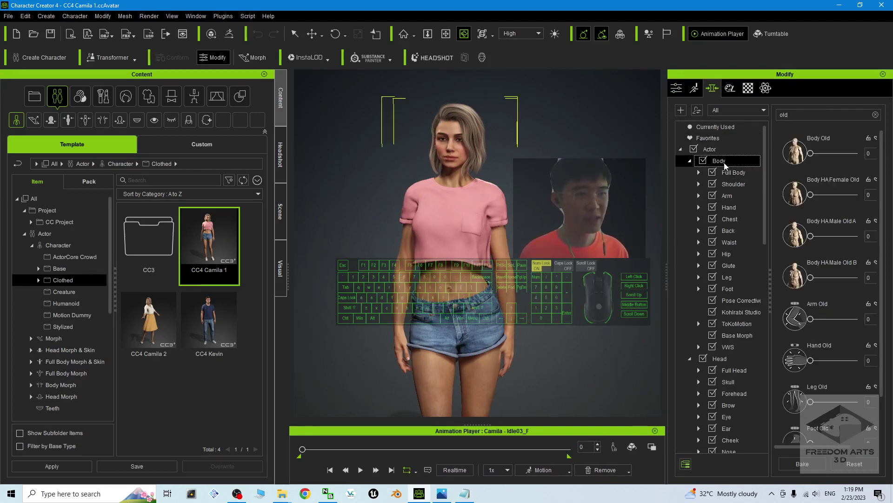
- Set the Body Old morph to 100
scroll(547, 284, "down", 2)
middle_click_drag(547, 286, 545, 234)
scroll(545, 234, "down", 1)
key("c")
left_click_drag(546, 234, 561, 232)
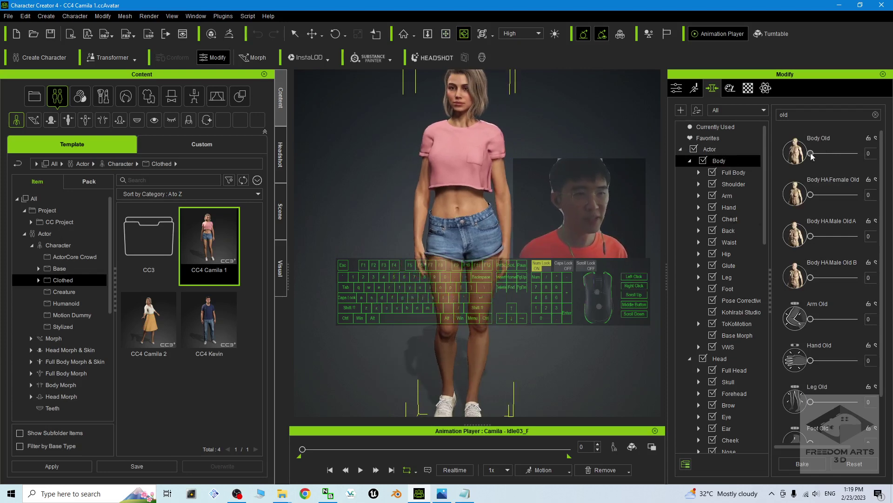
mouse_move(811, 155)
left_mouse_down()
mouse_move(831, 154)
mouse_move(811, 156)
left_mouse_up()
key("c")
left_click_drag(575, 219, 503, 217)
left_click_drag(811, 155, 859, 156)
scroll(410, 232, "up", 8)
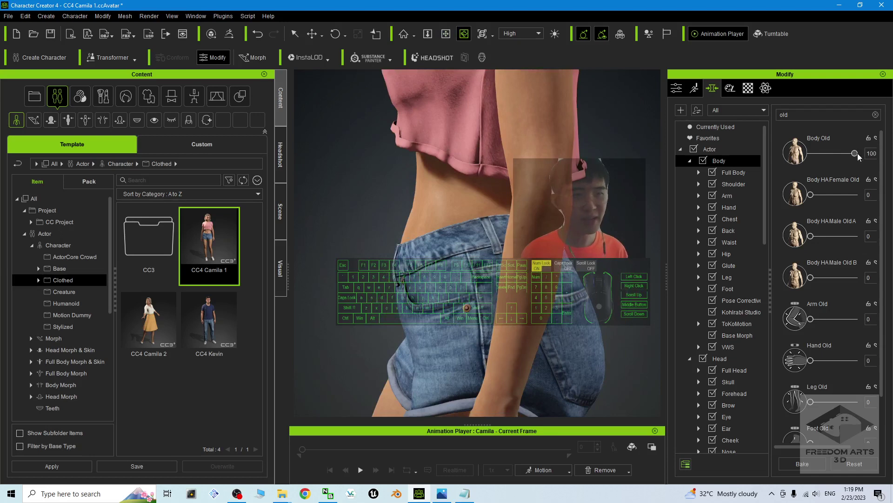
mouse_move(858, 152)
left_mouse_down()
mouse_move(808, 160)
mouse_move(870, 162)
left_mouse_up()
scroll(614, 239, "down", 6)
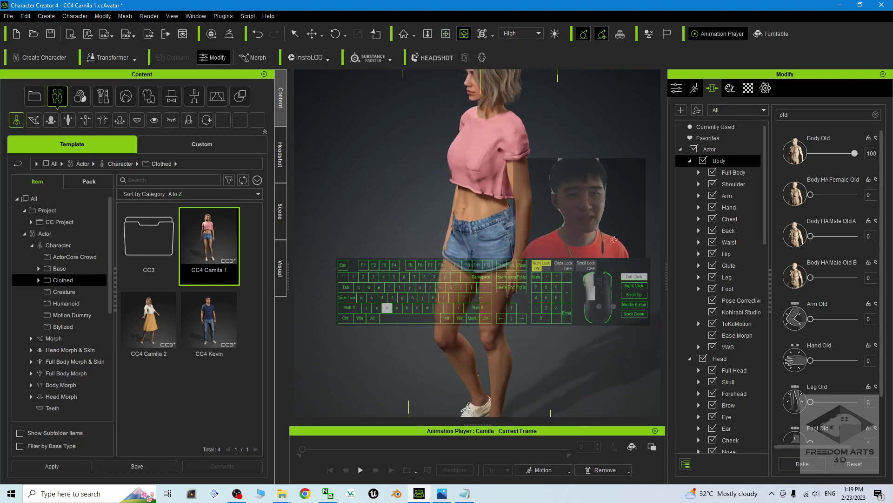
- Switch to the Head morphs and set Face Old to 81
left_click_drag(613, 239, 551, 173)
scroll(552, 173, "up", 4)
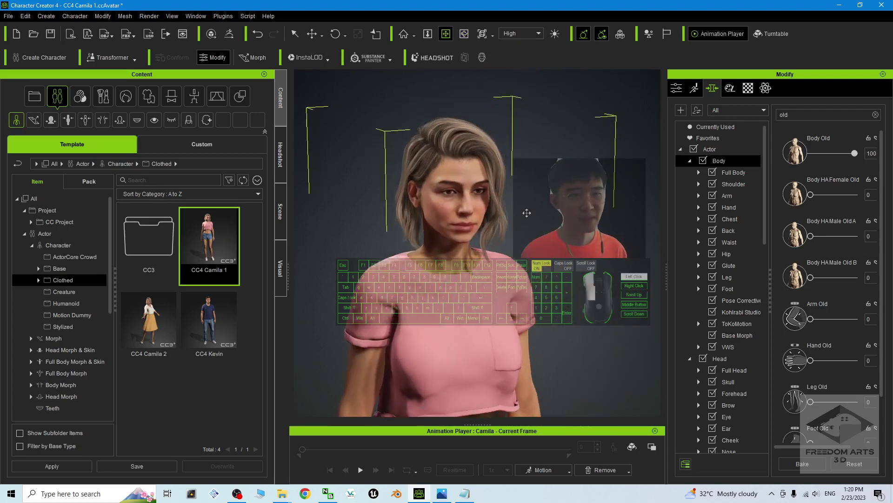
left_click(720, 359)
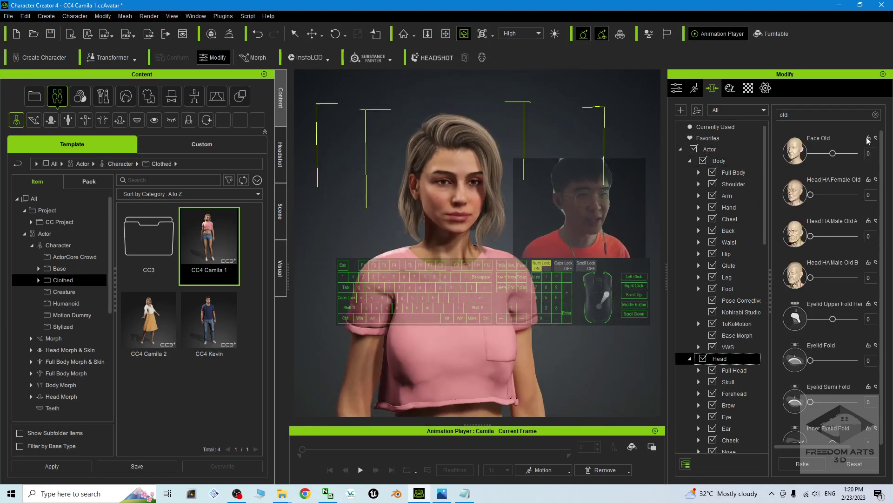
left_click_drag(835, 154, 852, 157)
scroll(531, 182, "up", 5)
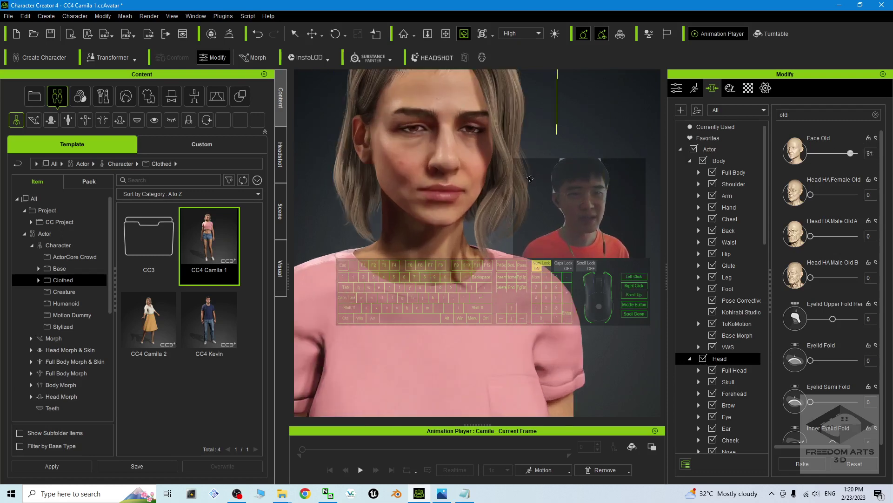
key("x")
left_click_drag(530, 182, 526, 296)
key("c")
left_click_drag(526, 296, 524, 280)
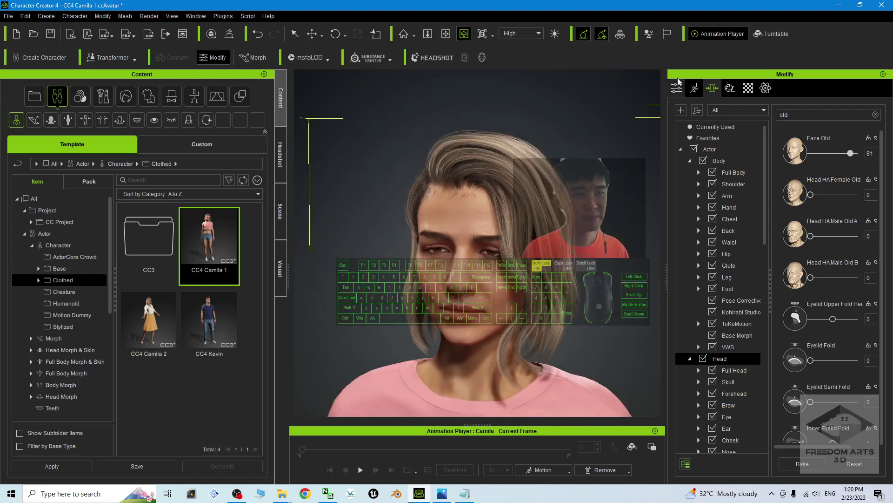
- Show the texture settings of the Std_Skin_Head material and select its Bump channel
left_click(748, 88)
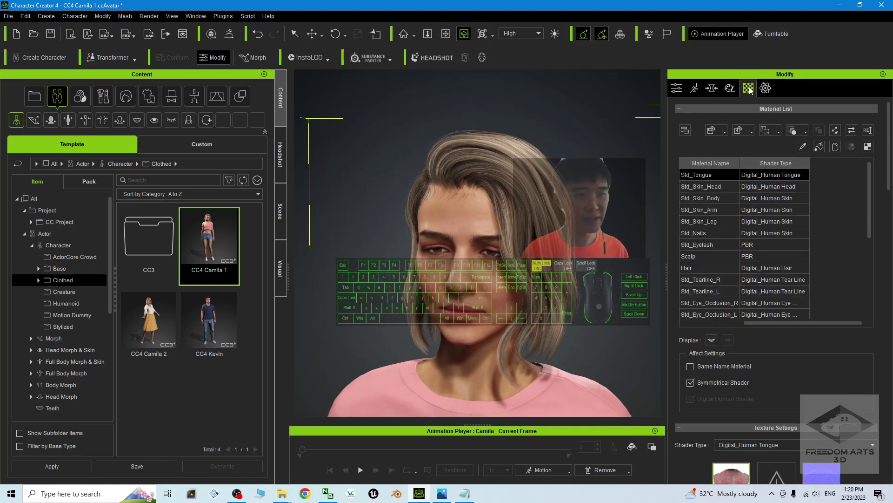
left_click(707, 188)
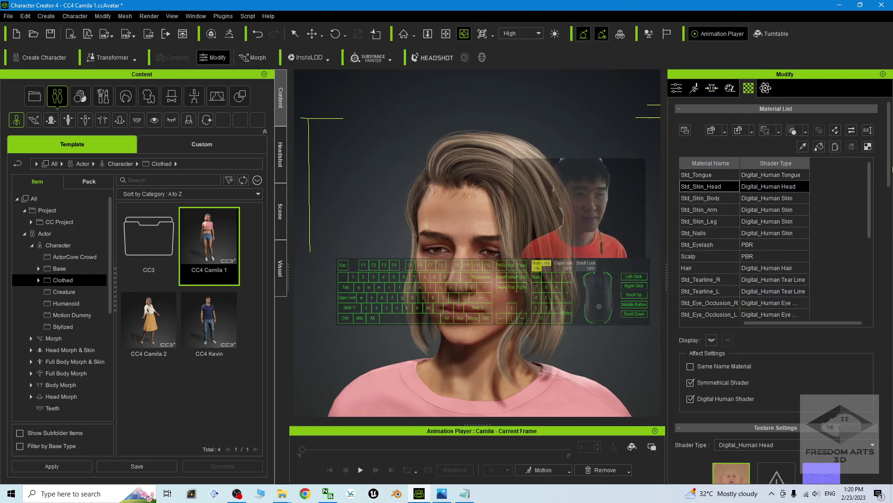
left_click_drag(890, 168, 890, 211)
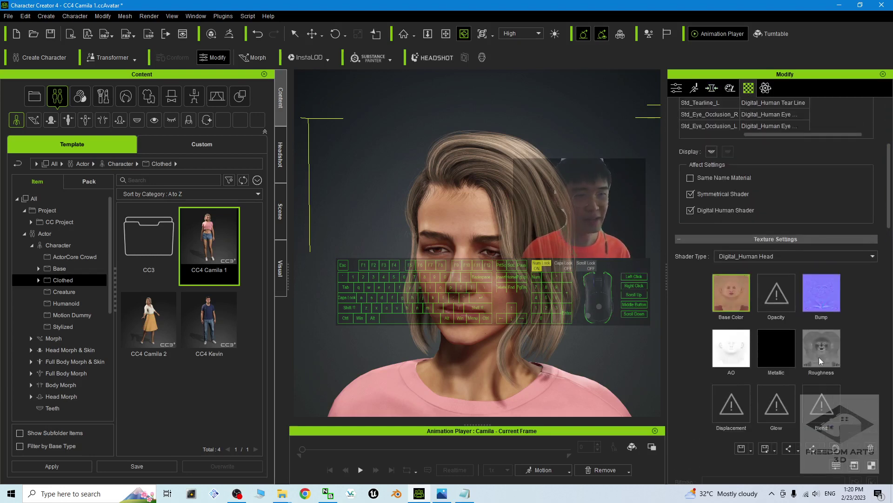
scroll(580, 232, "up", 3)
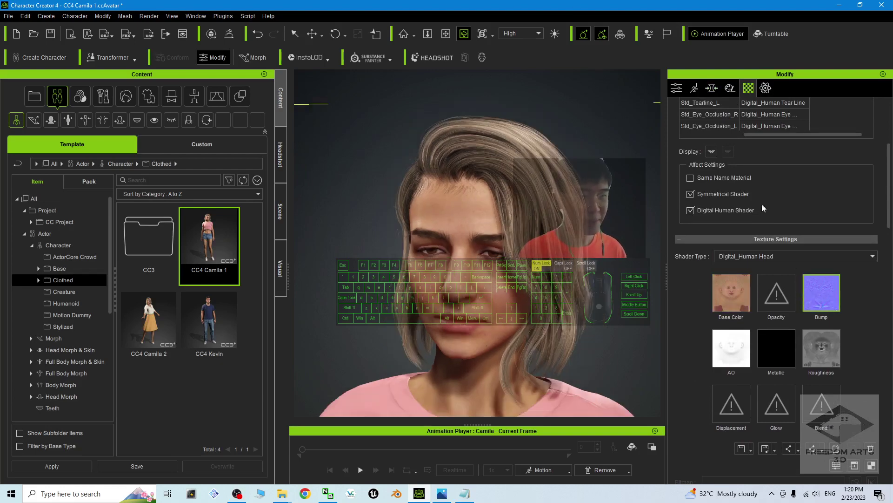
left_click_drag(582, 5, 544, 34)
left_click_drag(202, 66, 164, 69)
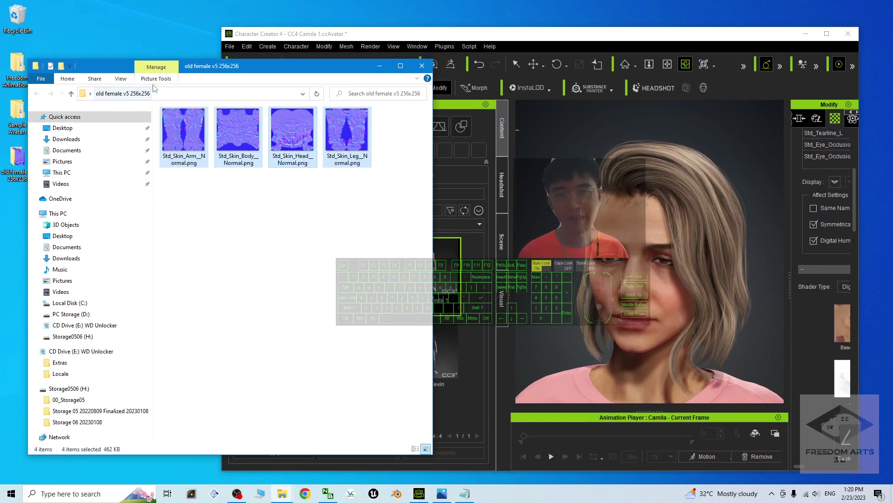
left_click_drag(615, 36, 557, 36)
left_click(110, 69)
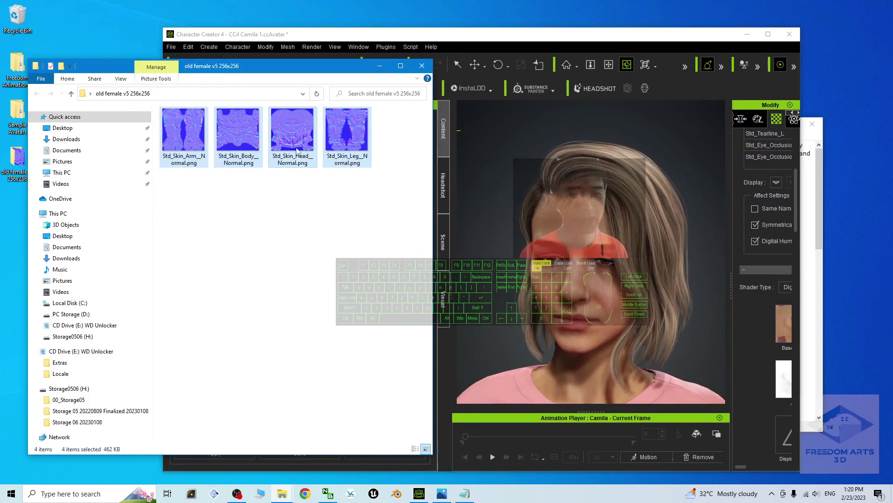
left_click_drag(636, 43, 622, 1)
- Bring up the old female v5 256x256 folder, return to Character Creator 4 and widen the Modify panel to expose the full texture settings
left_click(282, 494)
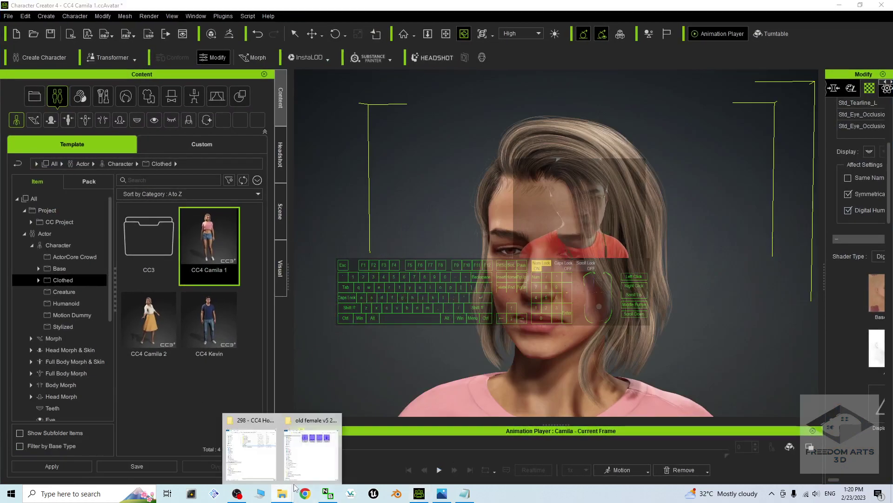
left_click(315, 449)
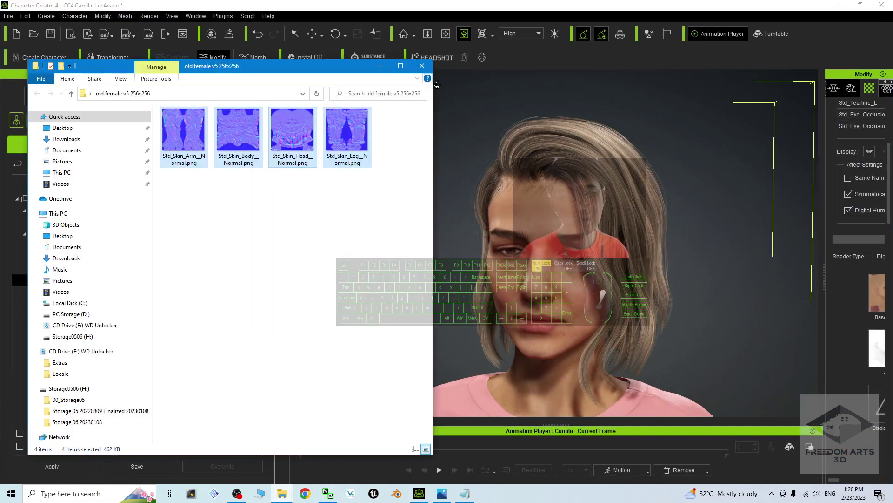
left_click(822, 270)
left_click_drag(822, 270, 640, 269)
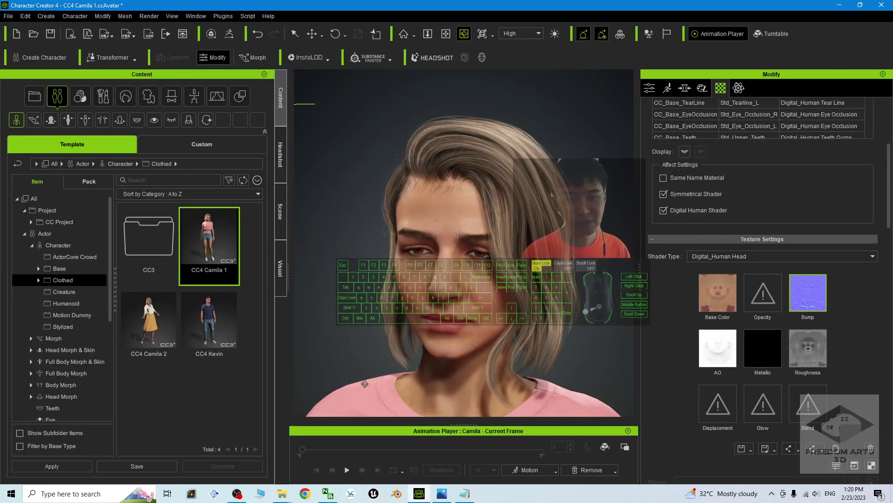
- Load Std_Skin_Head__Normal.png from the old female v5 256x256 folder into the head material's Bump channel
left_click(282, 493)
left_click(311, 447)
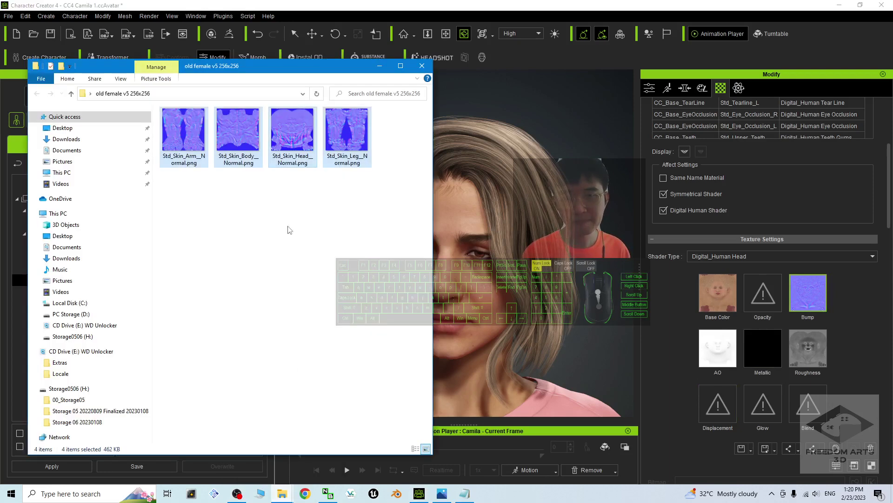
left_click(294, 144)
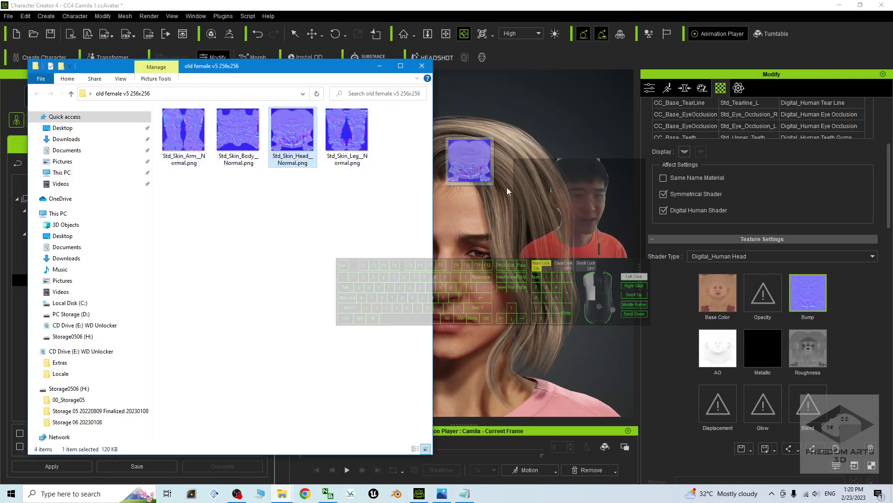
left_click_drag(559, 198, 818, 300)
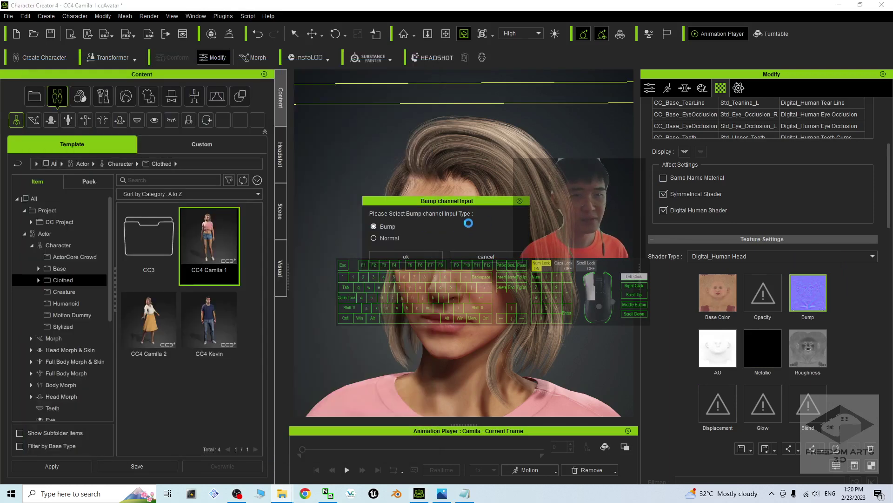
left_click(410, 257)
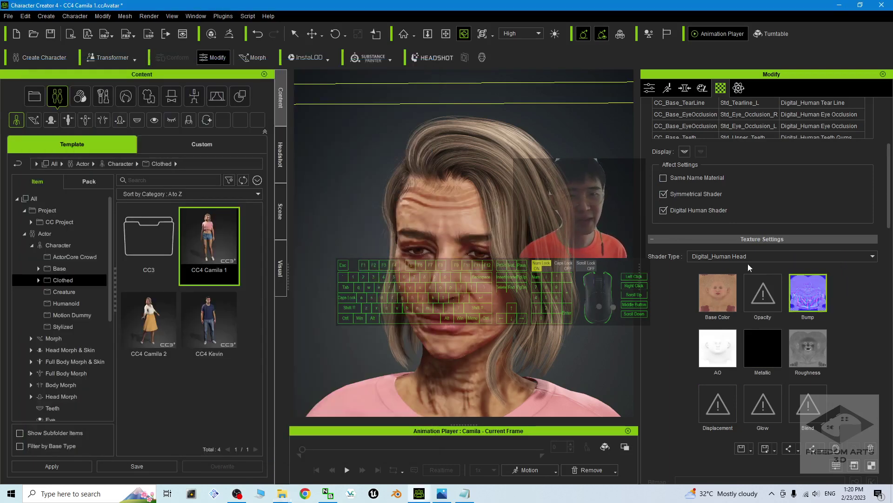
- Try lowering the head skin's Bump strength to 22 while viewing the face close up
key("x")
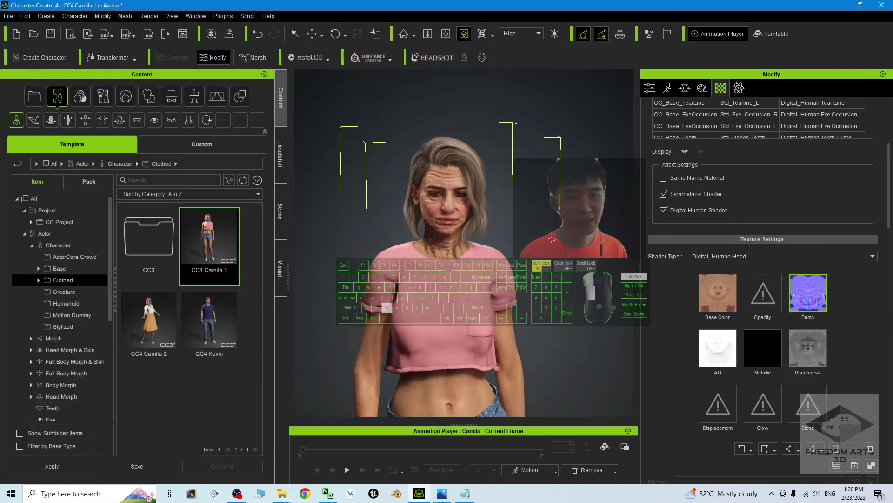
scroll(460, 172, "up", 5)
scroll(466, 180, "down", 5)
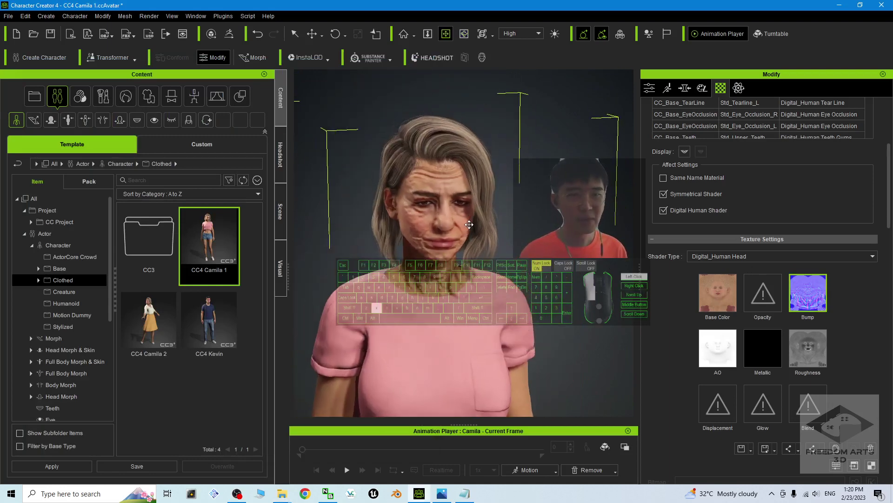
scroll(814, 279, "down", 5)
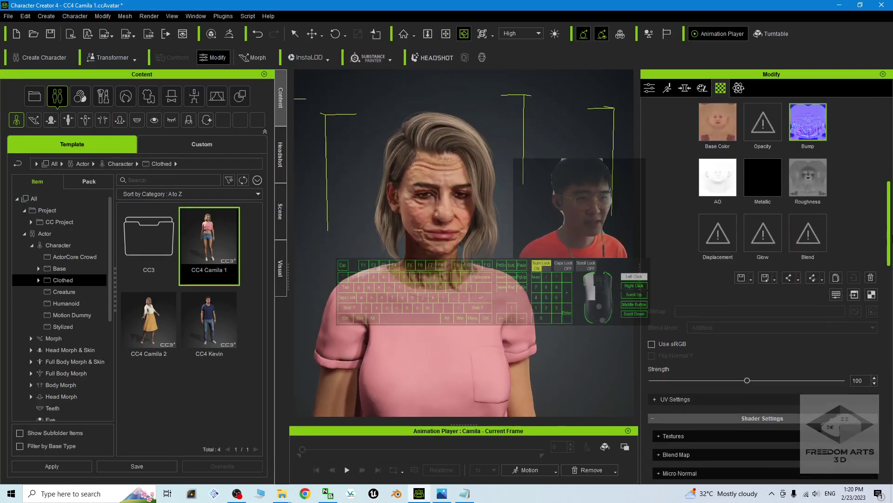
scroll(463, 190, "up", 5)
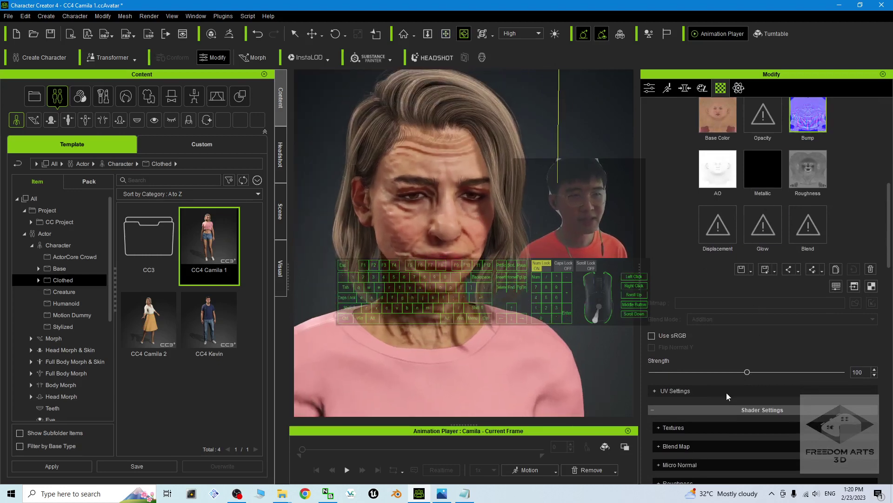
left_click_drag(720, 373, 659, 379)
scroll(491, 253, "up", 1)
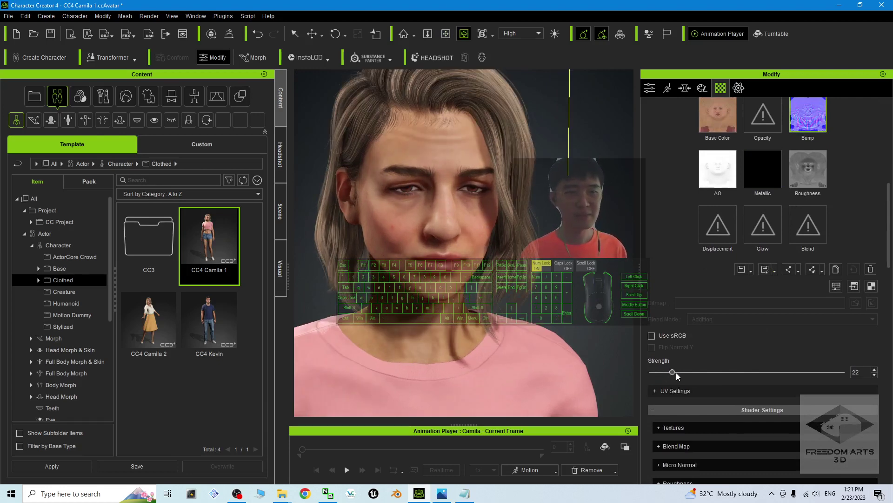
- Set the head skin's Bump strength to 86, checking the wrinkles from several angles
left_click_drag(674, 373, 716, 374)
scroll(536, 252, "down", 3)
scroll(536, 253, "down", 2)
key("x")
left_click_drag(536, 253, 575, 251)
key("c")
key("x")
left_click_drag(530, 280, 544, 293)
key("c")
scroll(546, 293, "up", 3)
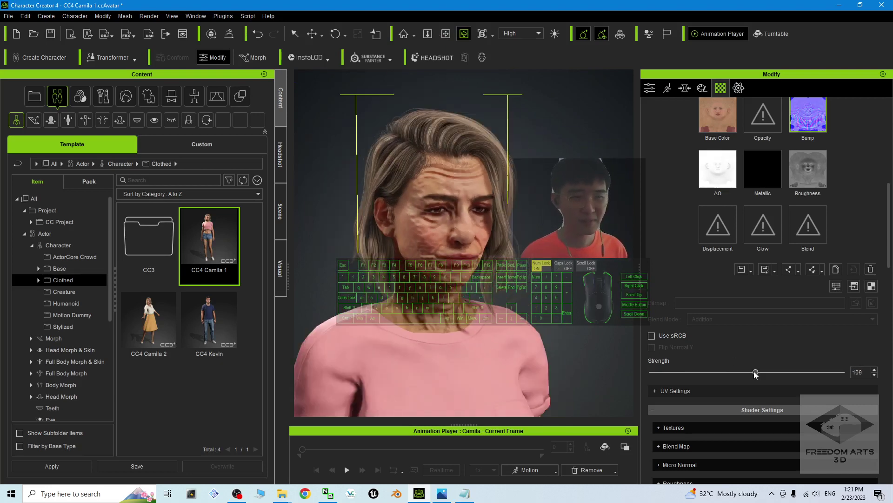
left_click_drag(755, 374, 722, 377)
- Examine the character's torso, arms and legs from several angles to compare their skin with the aged face
scroll(460, 227, "down", 5)
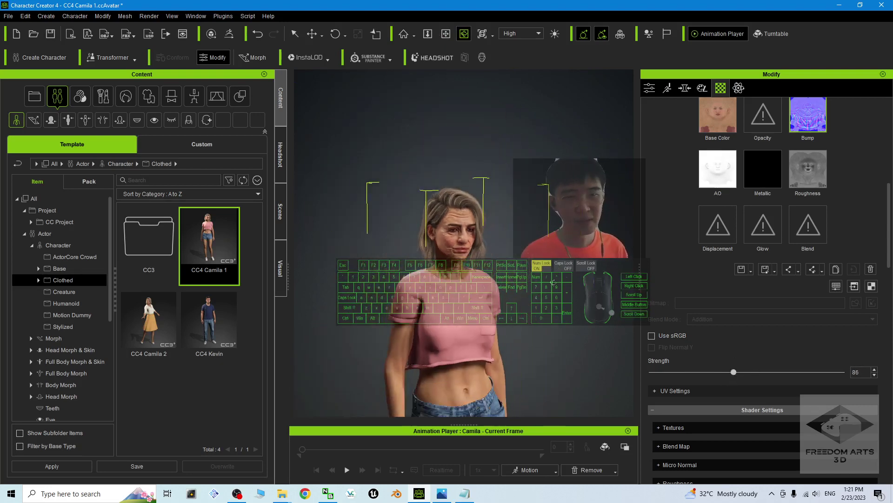
key("x")
left_click_drag(500, 298, 508, 256)
key("c")
left_click_drag(508, 256, 498, 222)
key("x")
key("c")
key("x")
left_click_drag(477, 295, 458, 345)
key("c")
left_click_drag(470, 228, 436, 223)
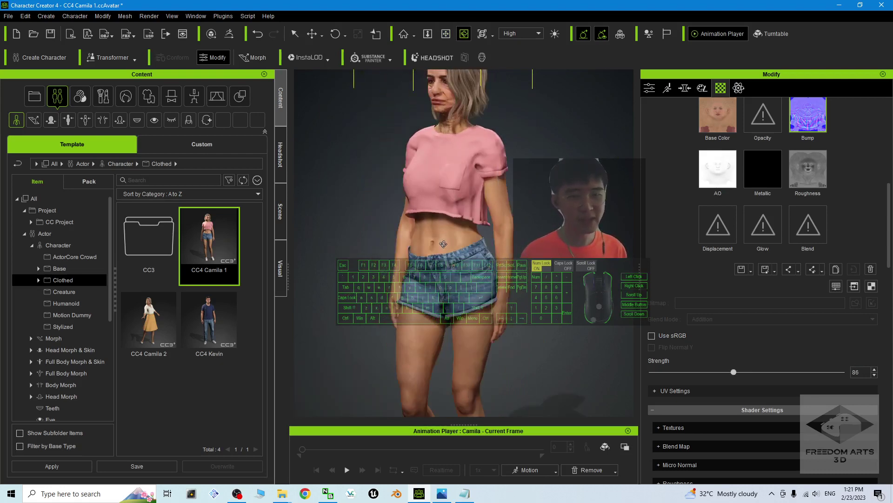
- Select the Std_Skin_Body material and load Std_Skin_Body__Normal.png from the old female v5 256x256 folder into its Bump channel
left_click(284, 496)
left_click(319, 454)
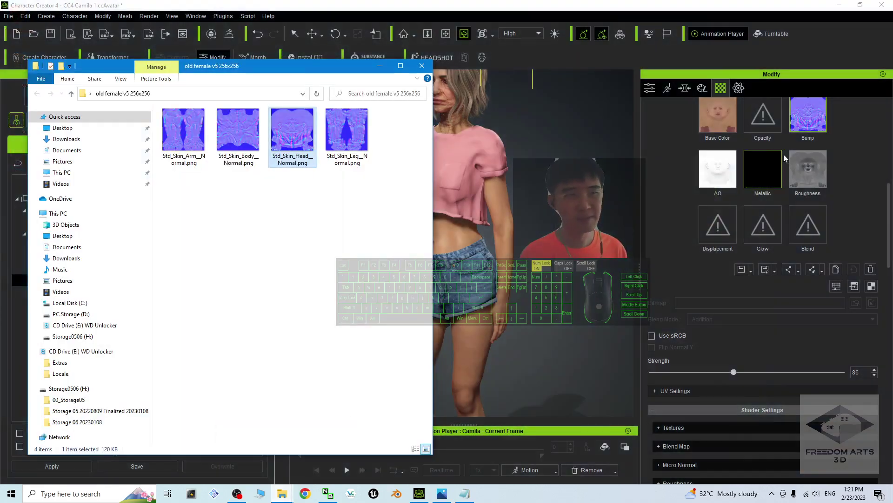
scroll(734, 182, "up", 5)
scroll(735, 182, "up", 5)
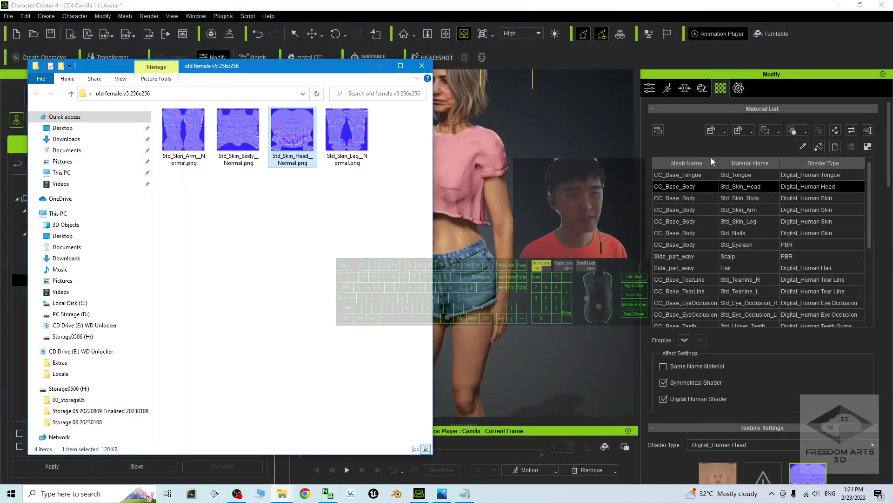
left_click(689, 200)
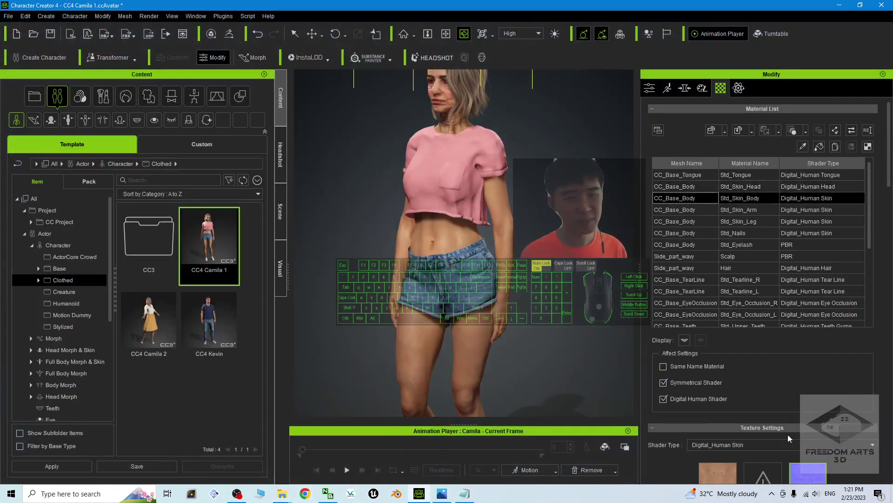
scroll(809, 469, "down", 5)
mouse_move(280, 496)
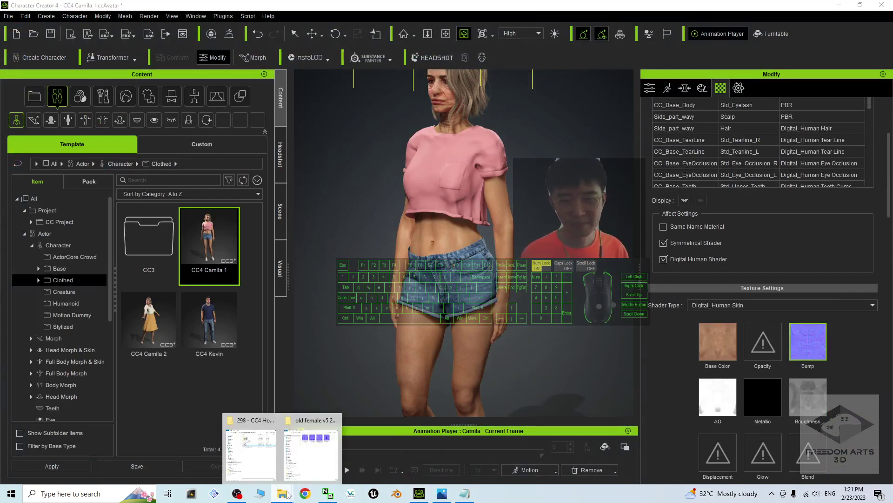
left_click(312, 447)
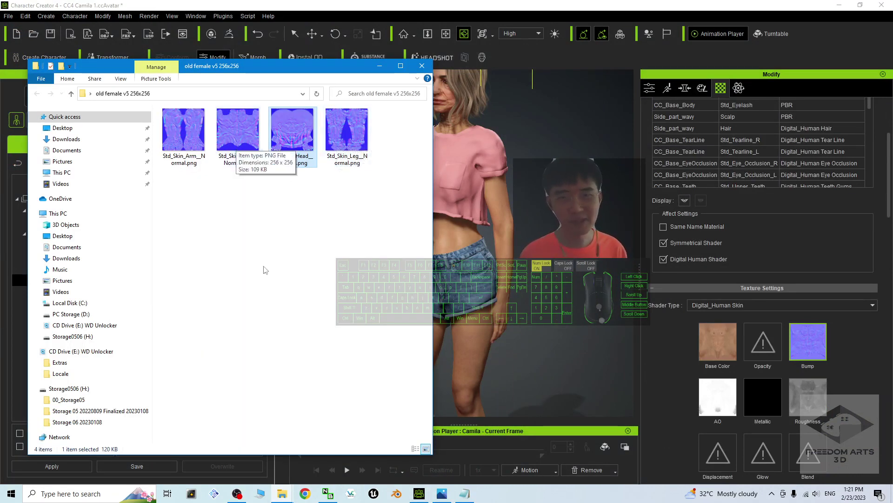
left_click_drag(256, 137, 818, 347)
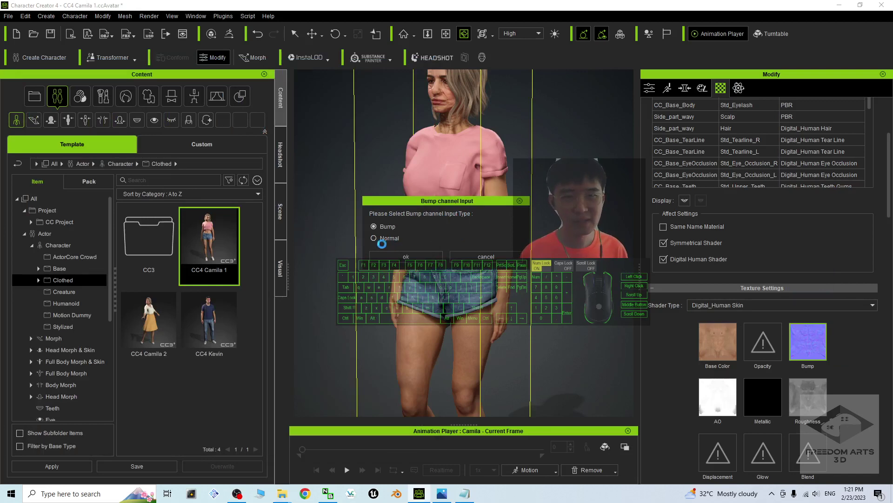
left_click(386, 254)
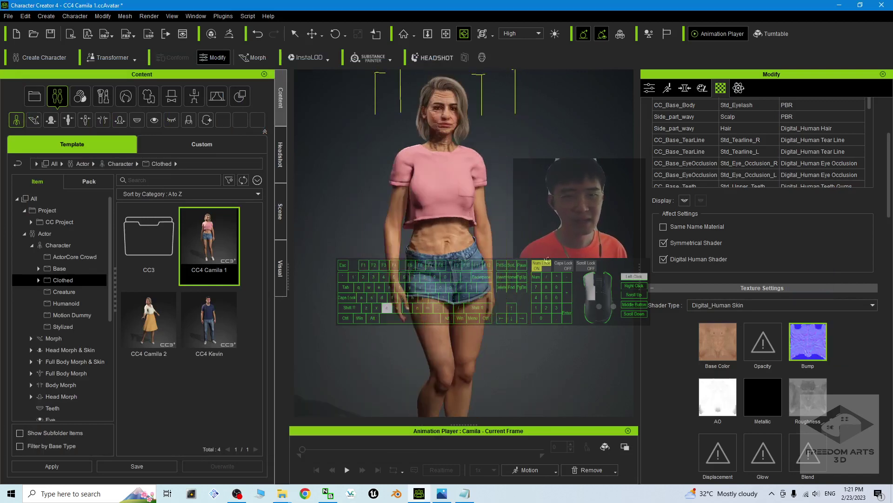
- Set the body skin's Bump strength to 88, checking the wrinkles on the abdomen
scroll(442, 245, "up", 3)
scroll(443, 245, "up", 3)
scroll(754, 288, "down", 8)
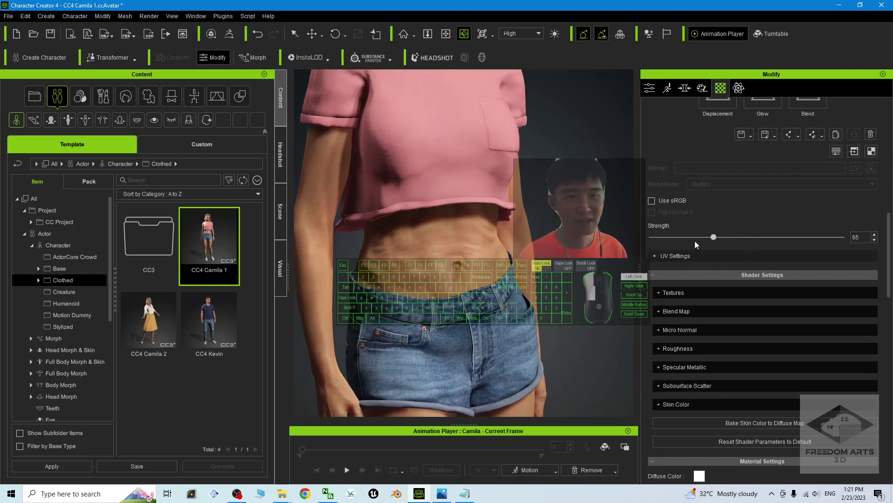
left_click_drag(653, 246, 685, 238)
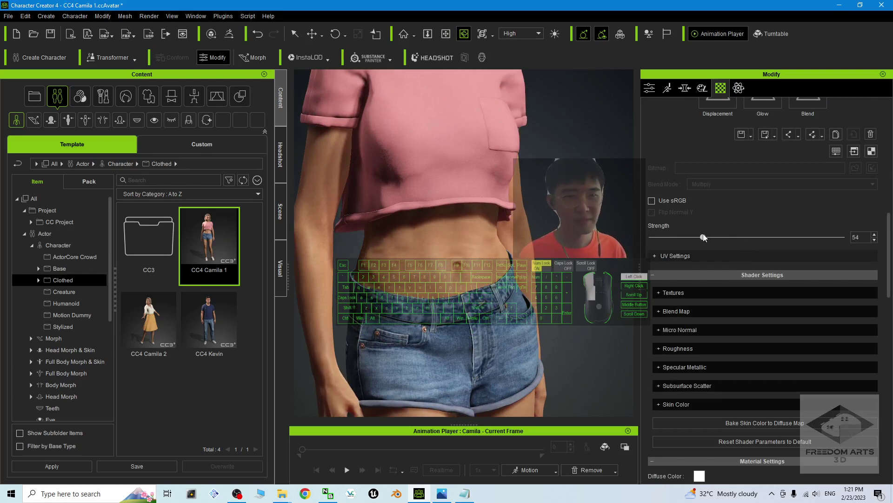
scroll(487, 247, "down", 5)
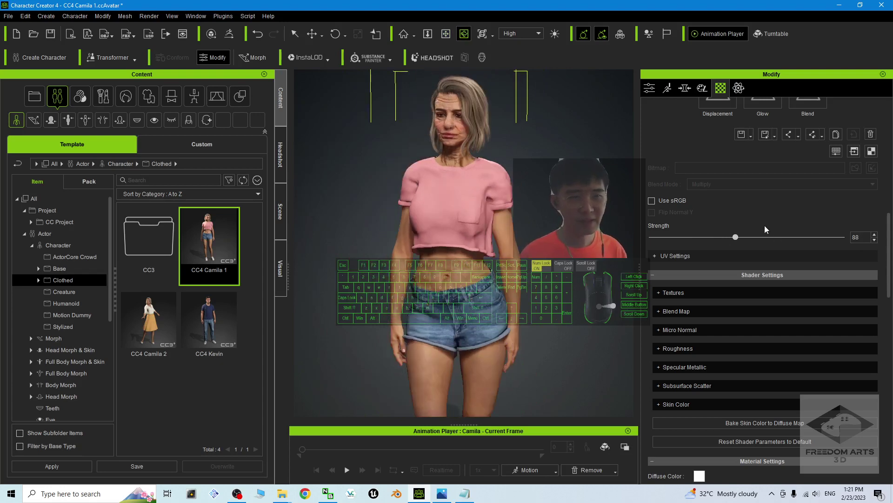
- Select the Std_Skin_Arm material and load Std_Skin_Arm__Normal.png from the texture folder into its Bump channel
scroll(762, 225, "up", 10)
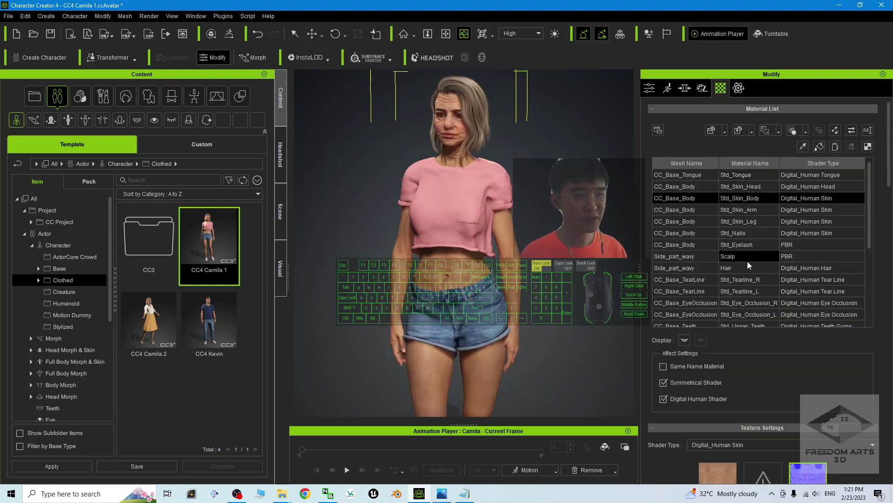
left_click(746, 211)
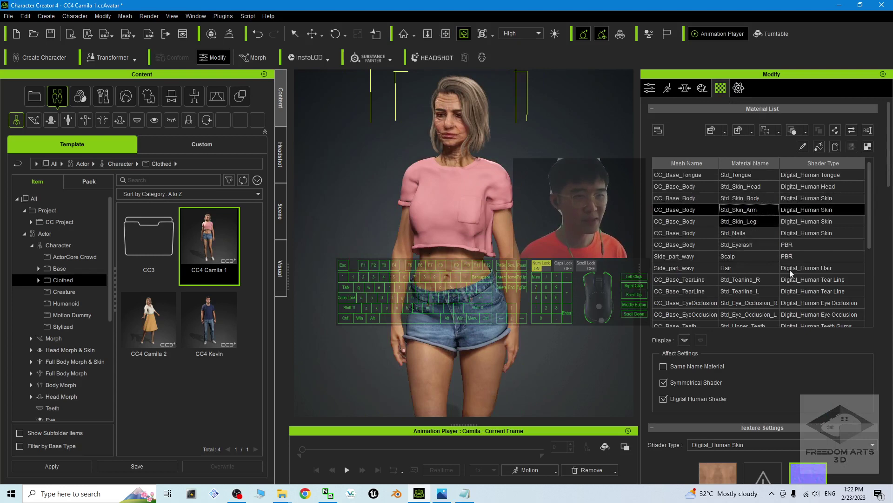
scroll(833, 309, "down", 4)
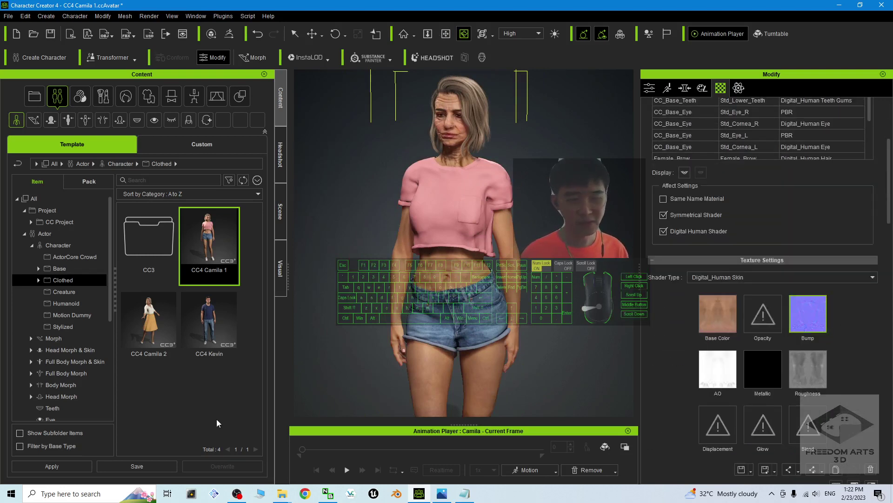
mouse_move(282, 493)
left_click(255, 446)
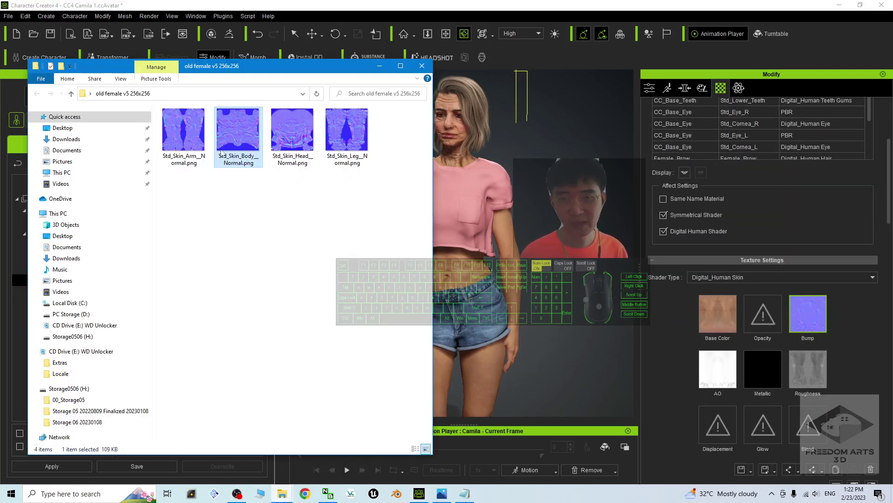
left_click_drag(170, 141, 809, 315)
left_click(470, 221)
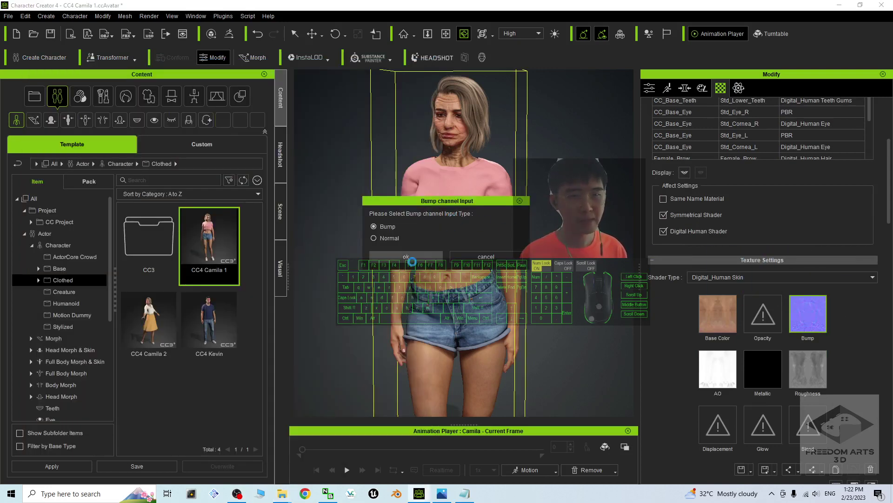
left_click(411, 259)
- Examine the skin on the arms and abdomen up close and at full figure, along with the arm material's Bump strength
scroll(454, 293, "up", 3)
scroll(458, 298, "down", 1)
key("c")
left_click_drag(467, 299, 459, 300)
scroll(459, 300, "up", 6)
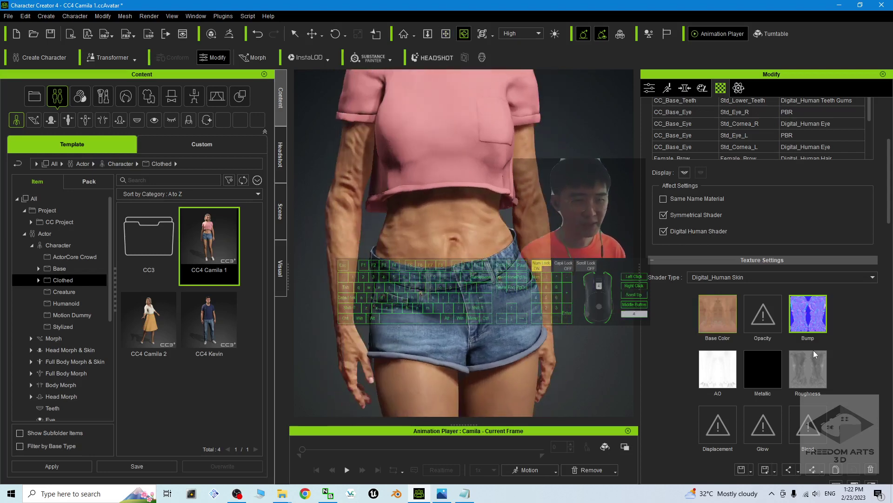
scroll(813, 350, "down", 4)
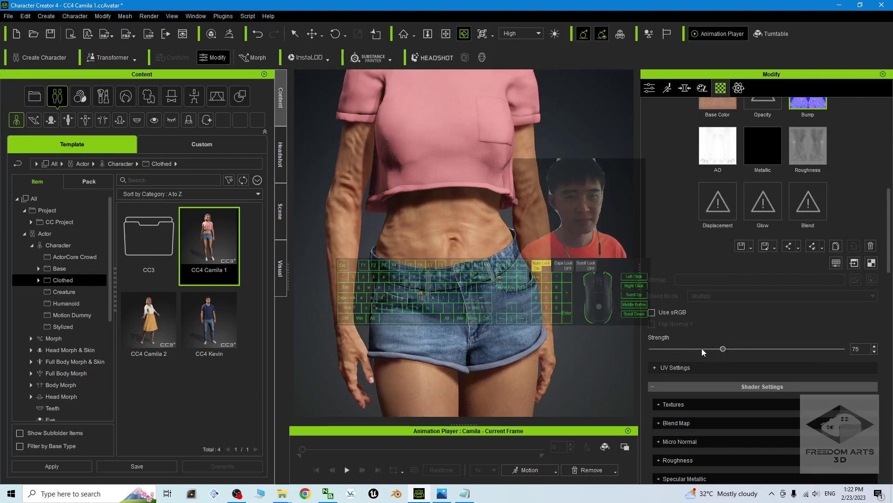
scroll(617, 332, "down", 6)
key("x")
key("c")
left_click_drag(559, 322, 473, 332)
key("x")
- Select the Std_Skin_Leg material and load Std_Skin_Leg__Normal.png from the old female v5 256x256 folder into its Bump channel
scroll(750, 262, "up", 8)
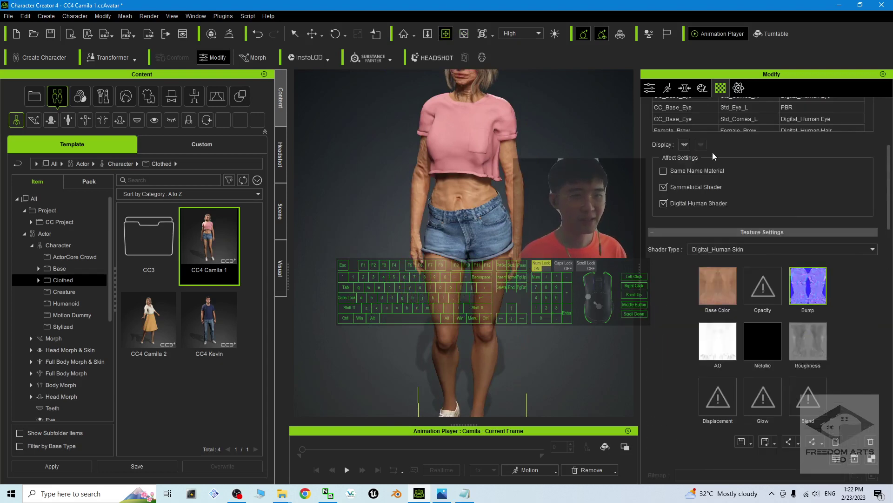
scroll(710, 156, "up", 6)
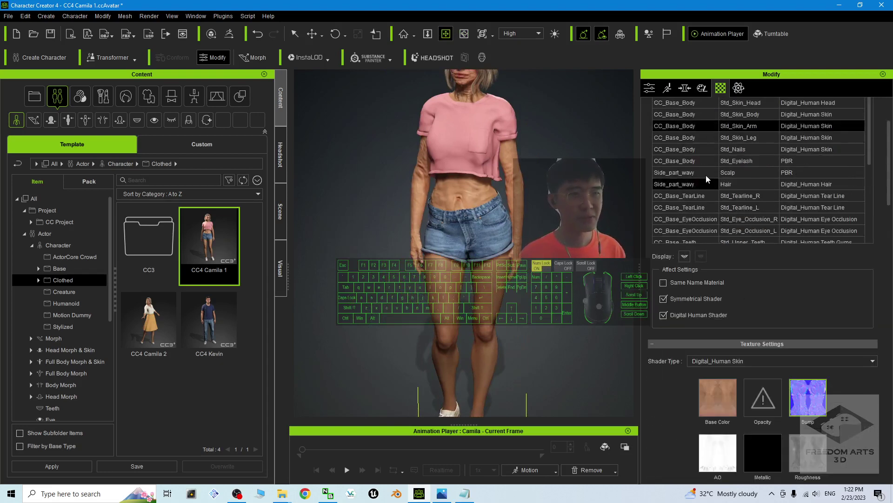
left_click(736, 222)
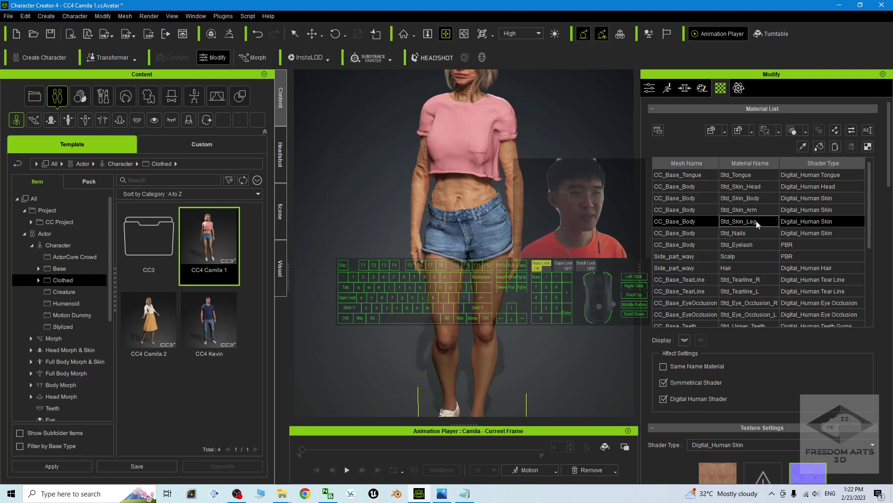
scroll(766, 228, "down", 8)
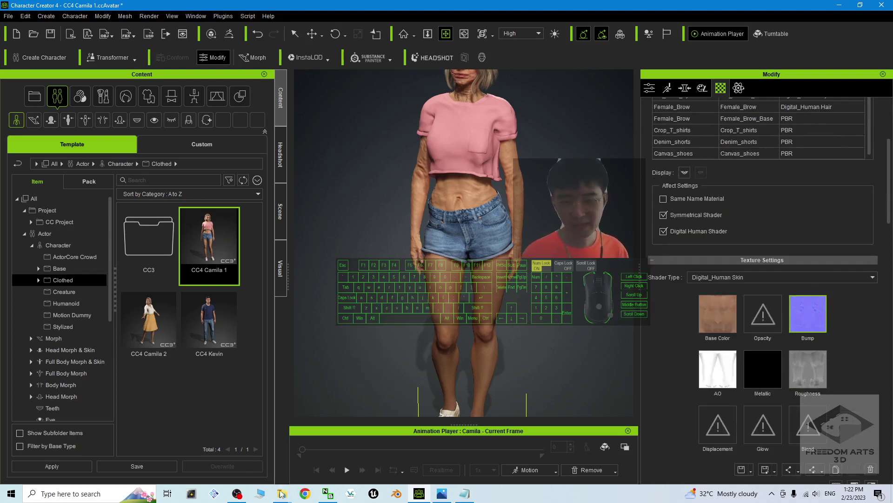
mouse_move(282, 495)
left_click(315, 453)
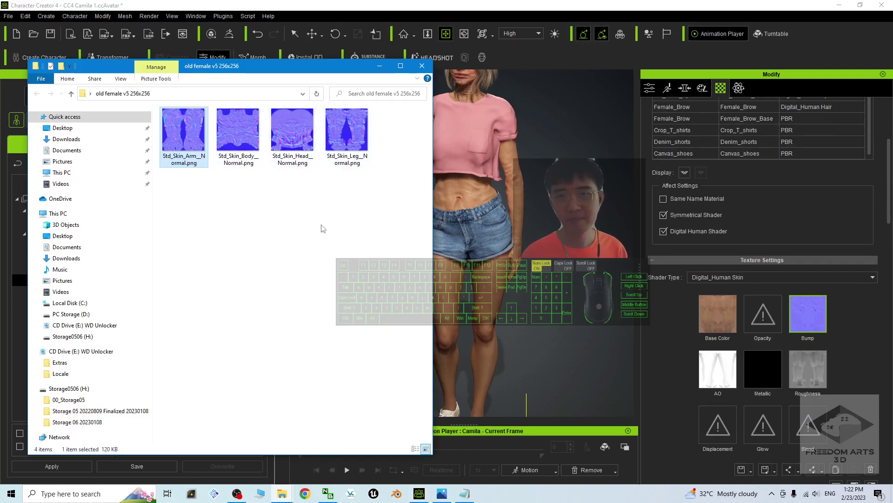
left_click_drag(346, 133, 819, 320)
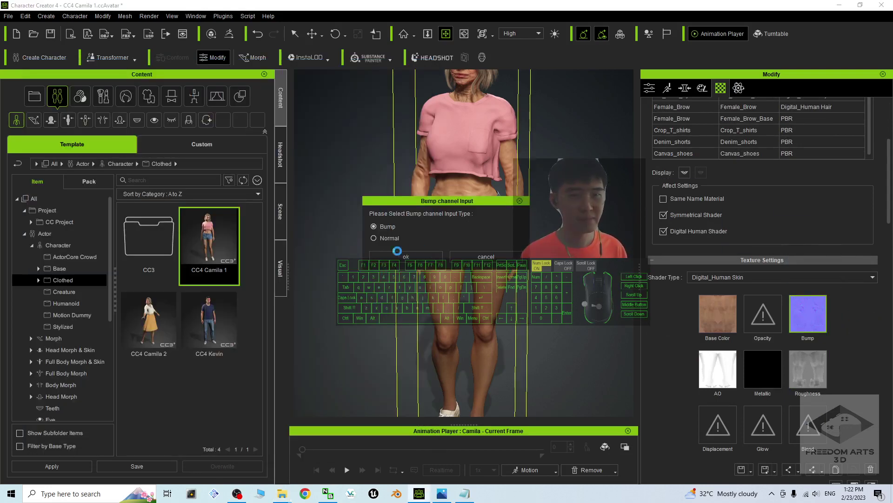
left_click(402, 259)
- Set the leg skin's Bump strength to 75, checking the wrinkles on the legs
scroll(441, 262, "down", 2)
left_click_drag(441, 275, 468, 279)
scroll(468, 284, "up", 6)
scroll(855, 350, "down", 4)
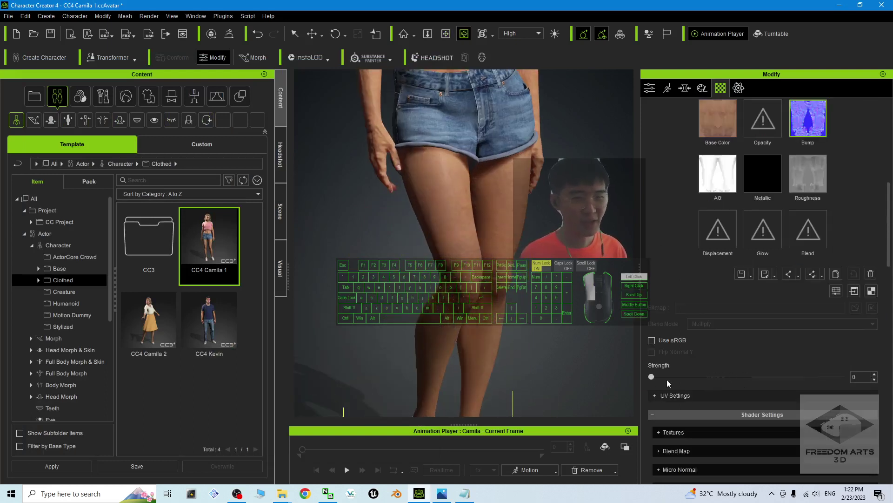
left_click_drag(711, 376, 723, 377)
scroll(520, 151, "down", 5)
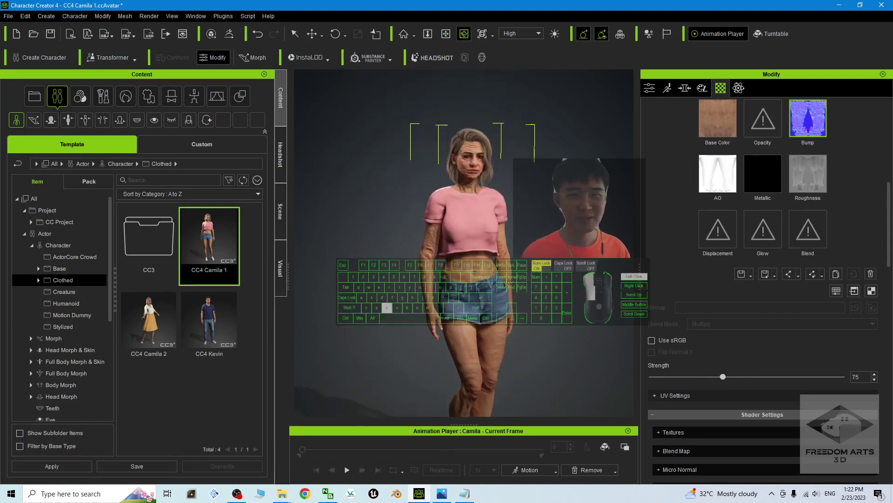
- Examine the aged face up close and the upper body from the front
scroll(500, 135, "up", 5)
middle_click_drag(498, 132, 489, 247)
left_click_drag(489, 246, 499, 251)
scroll(500, 251, "up", 5)
scroll(462, 263, "down", 2)
scroll(449, 281, "down", 2)
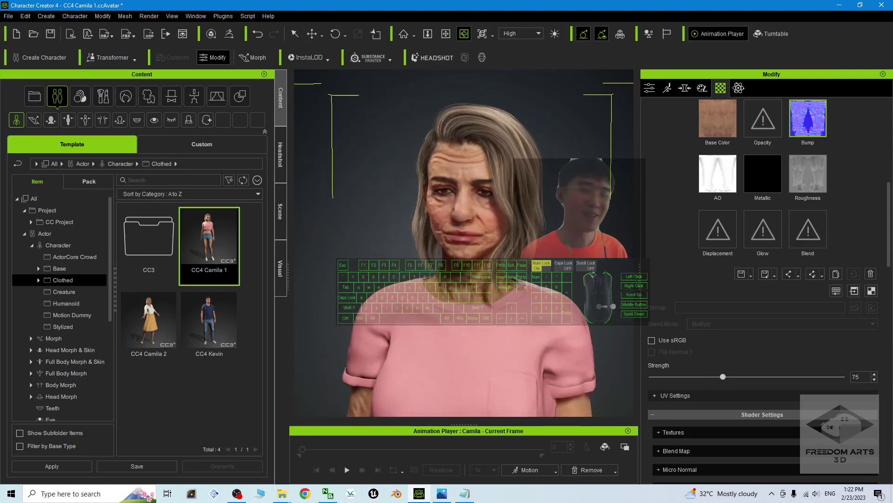
scroll(591, 273, "down", 6)
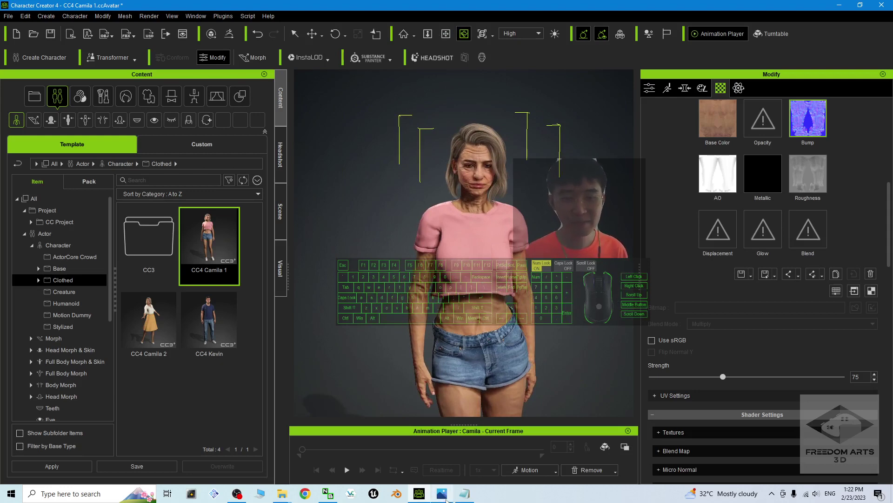
- Switch to the image viewer to look at the before-and-after comparison in cover.jpg, and return to Character Creator
left_click(441, 495)
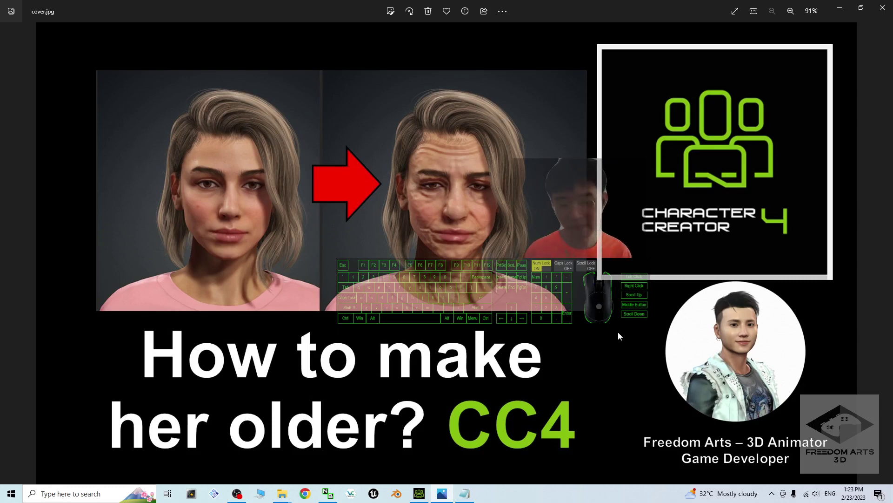
key("c")
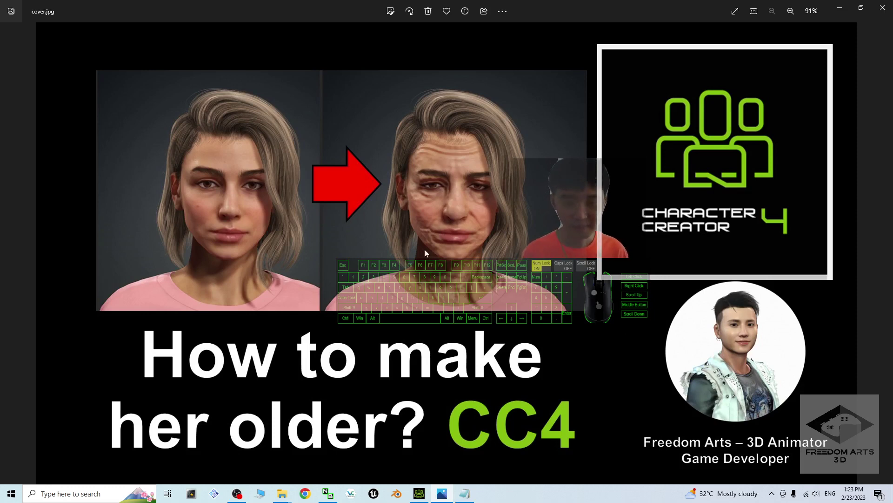
left_click(420, 493)
- Examine the aged skin across the character's whole body from several angles and distances
scroll(488, 213, "down", 5)
key("x")
left_click_drag(508, 223, 636, 271)
key("c")
scroll(540, 320, "down", 5)
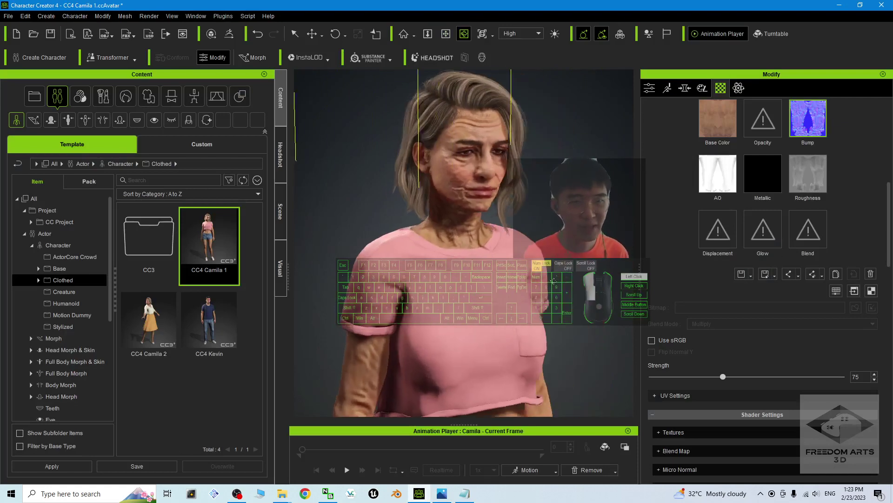
scroll(540, 320, "down", 2)
key("x")
left_click_drag(540, 321, 520, 342)
key("c")
scroll(511, 262, "up", 5)
key("x")
key("c")
left_click_drag(520, 342, 567, 339)
- Examine the wrinkles on the face and neck up close and from both sides, under different lighting directions
scroll(483, 217, "up", 6)
key("x")
left_click_drag(483, 217, 486, 265)
key("c")
left_click_drag(486, 265, 551, 234)
right_click_drag(552, 234, 611, 236)
left_click_drag(611, 236, 540, 287)
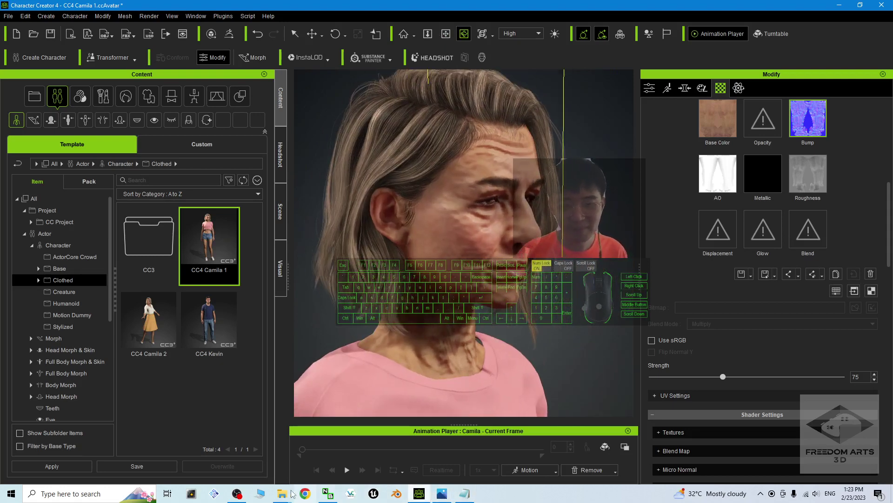
scroll(524, 291, "down", 4)
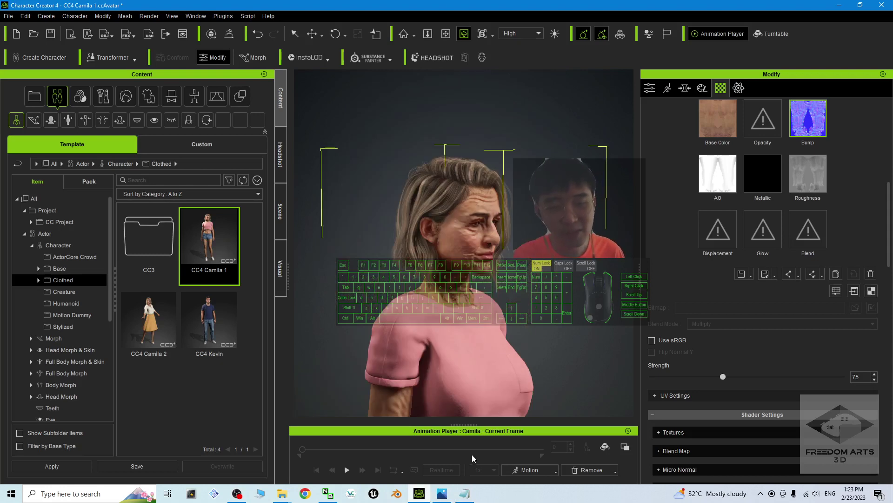
left_click_drag(588, 287, 512, 302)
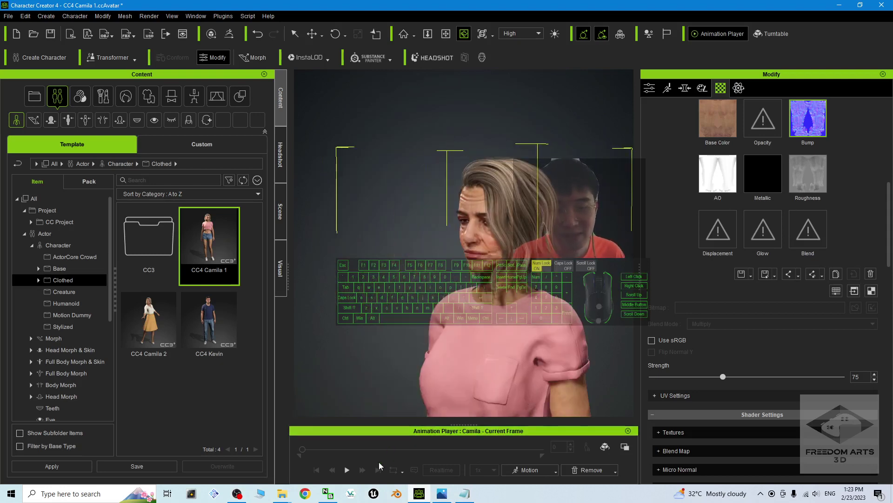